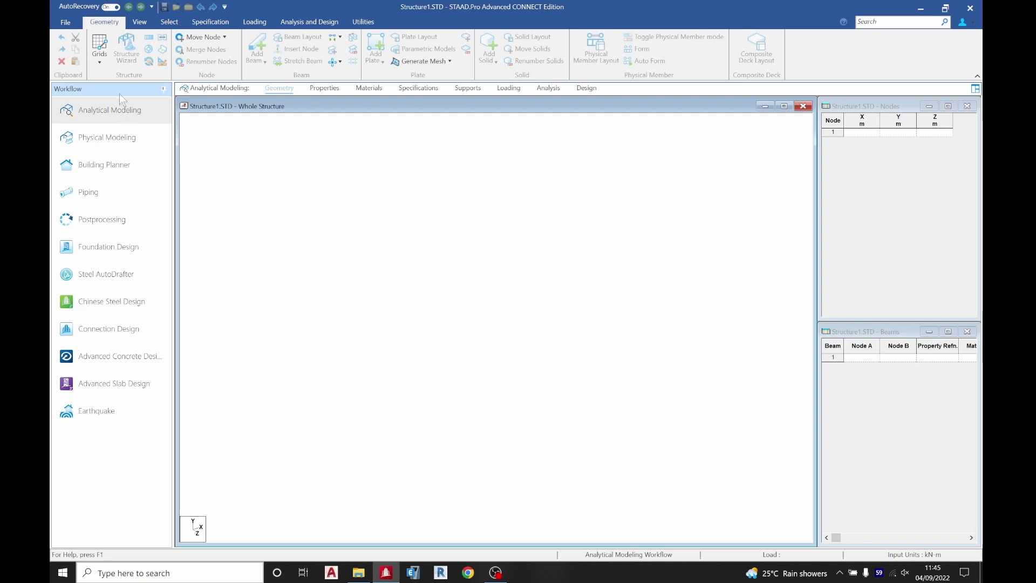
Step: Start a snap beam grid and set the default linear grid's plane to X-Z
click(99, 62)
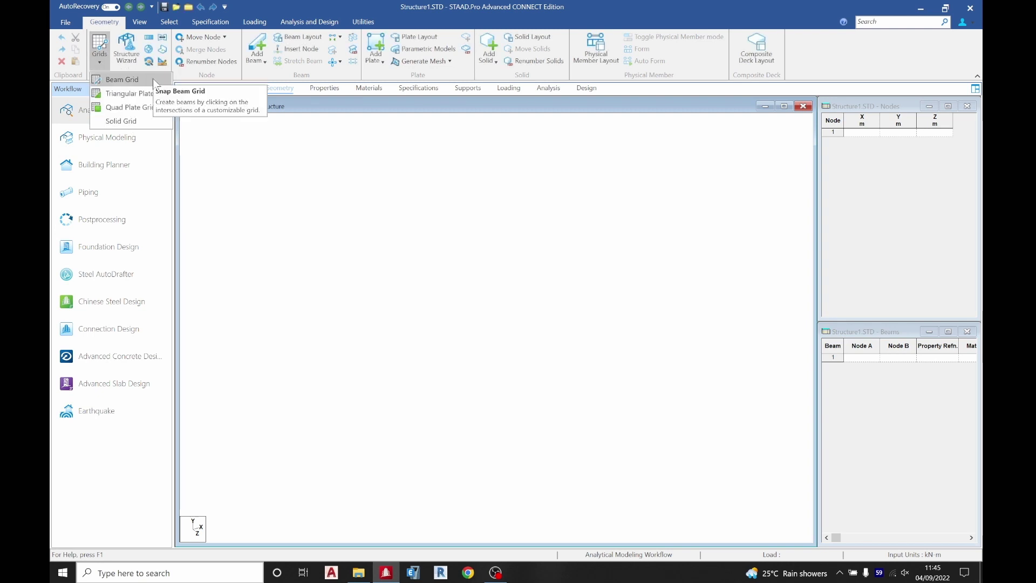
click(121, 79)
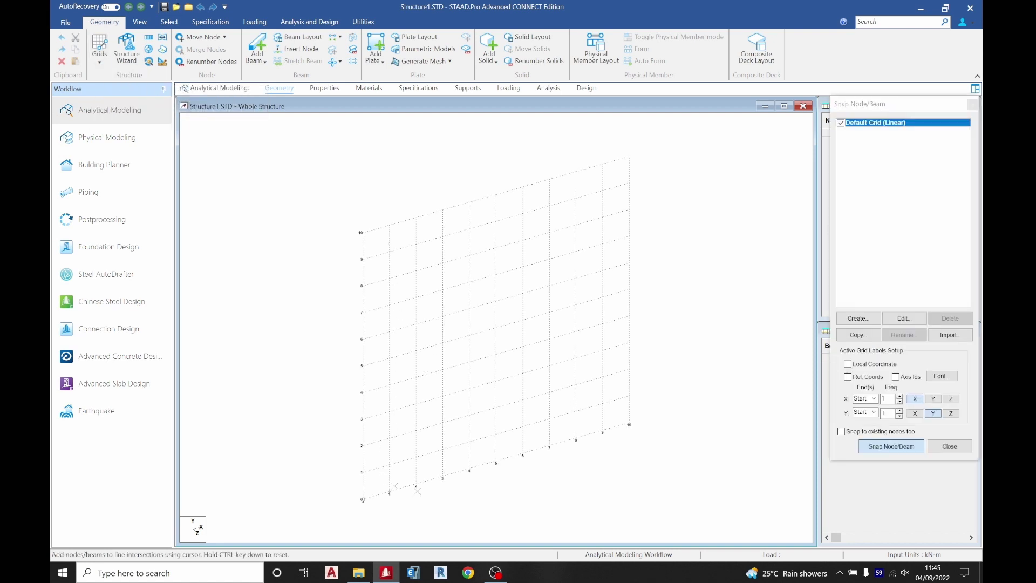
click(898, 319)
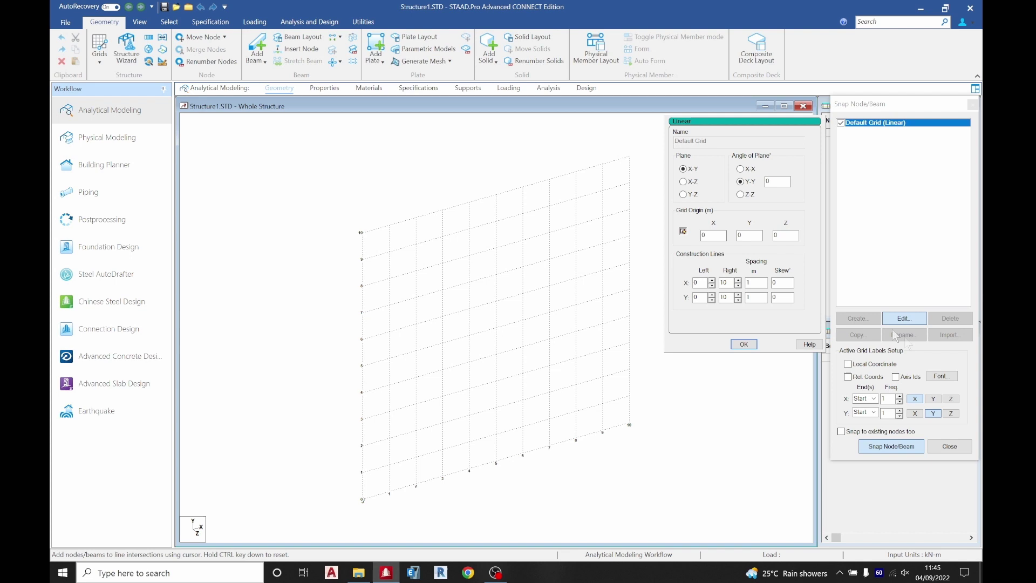
click(690, 183)
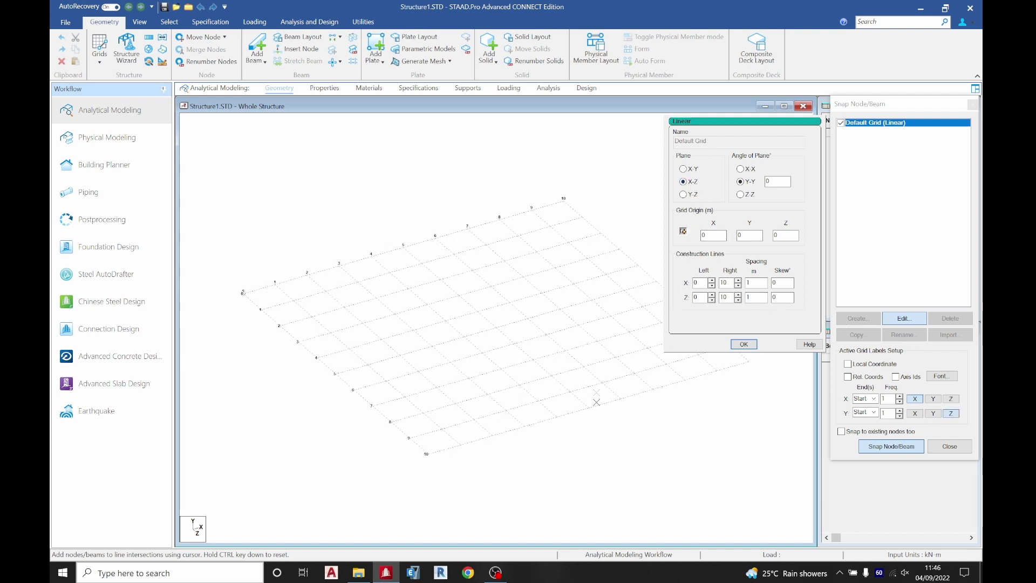
Step: Place four nodes at the corners of a 6 m square starting from the grid origin, and leave grid placement
click(243, 292)
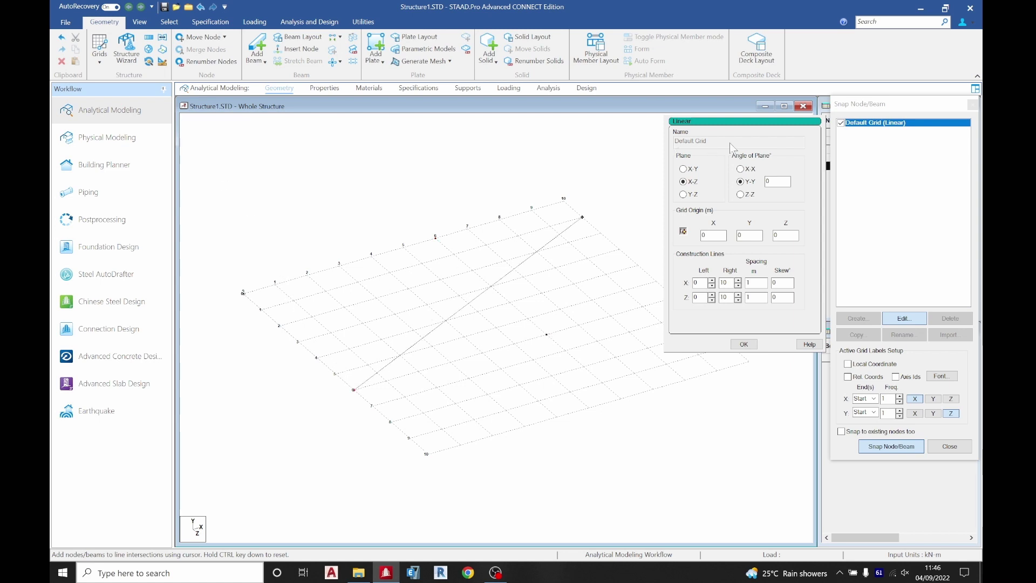
click(99, 54)
click(112, 92)
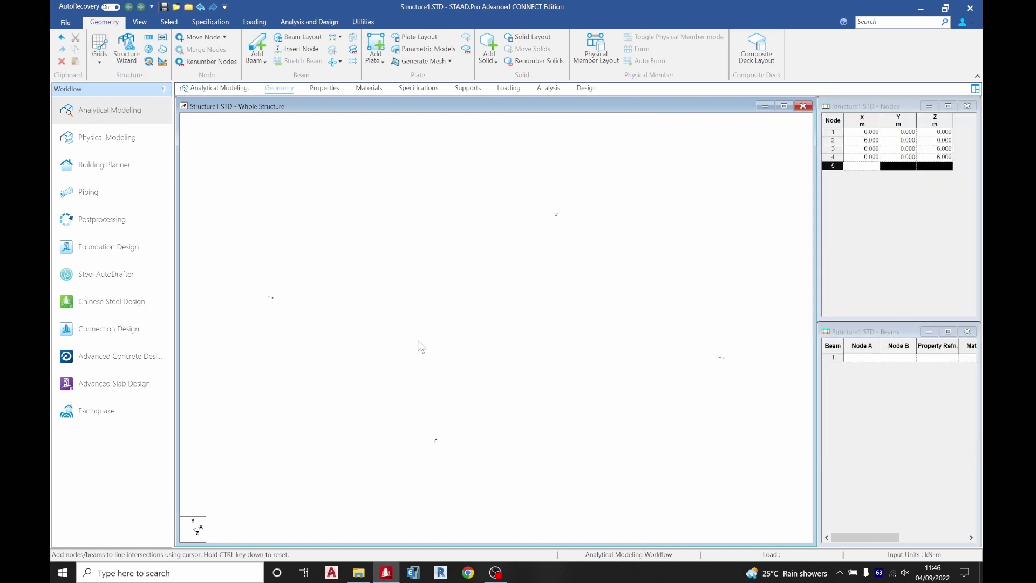
click(342, 202)
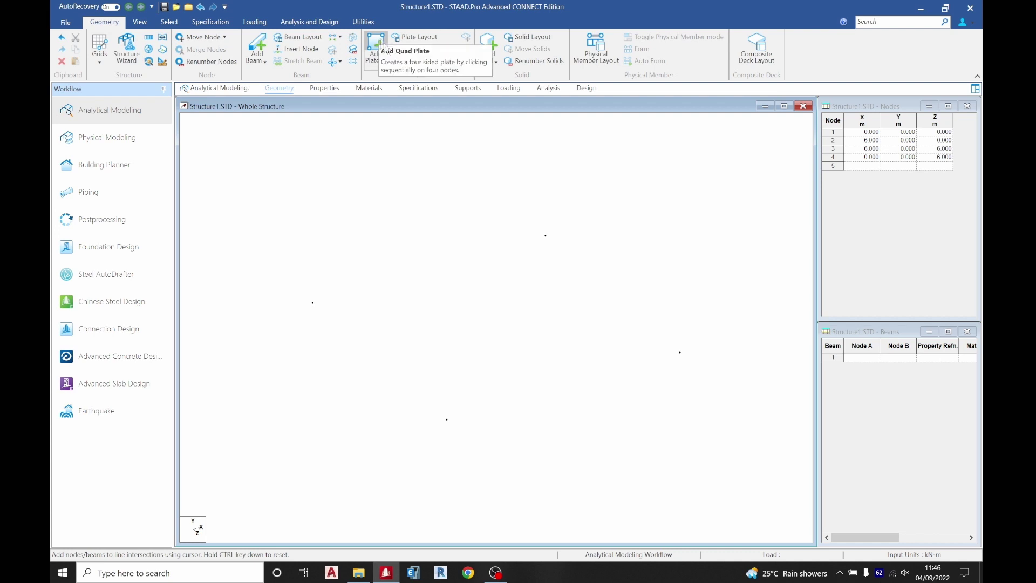
Step: Add a quad plate through the four corner nodes in sequence
click(377, 64)
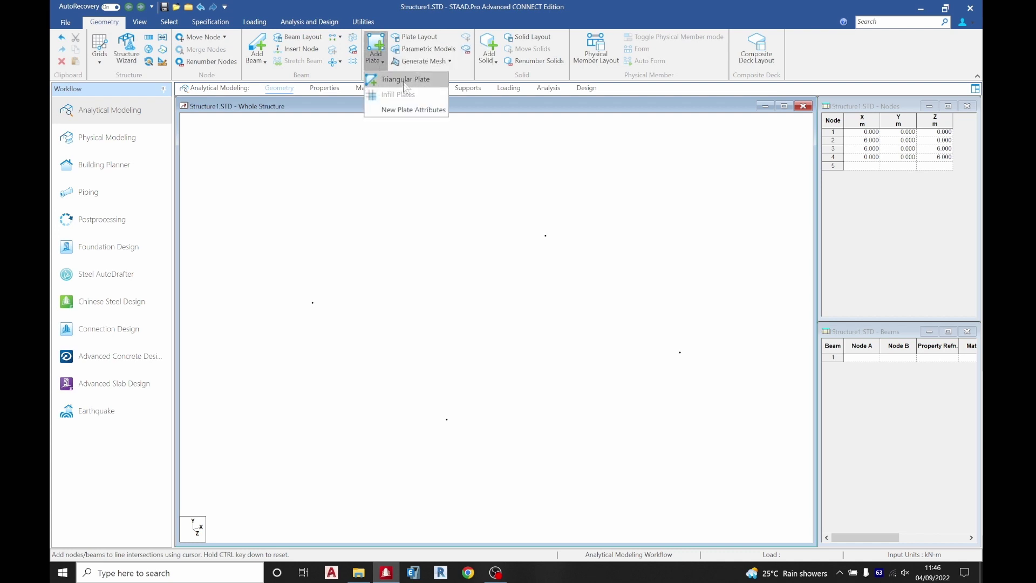
click(376, 43)
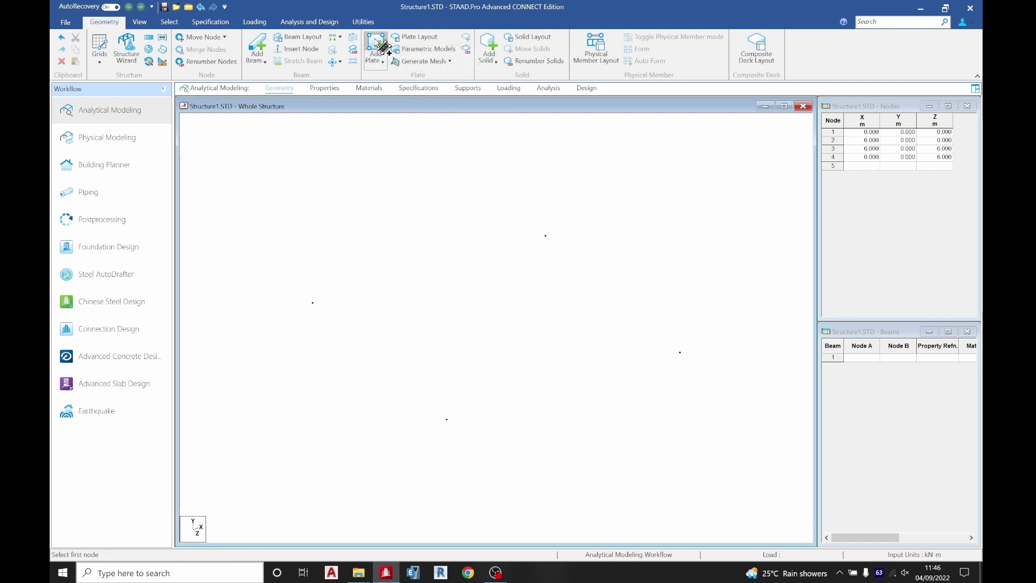
click(312, 303)
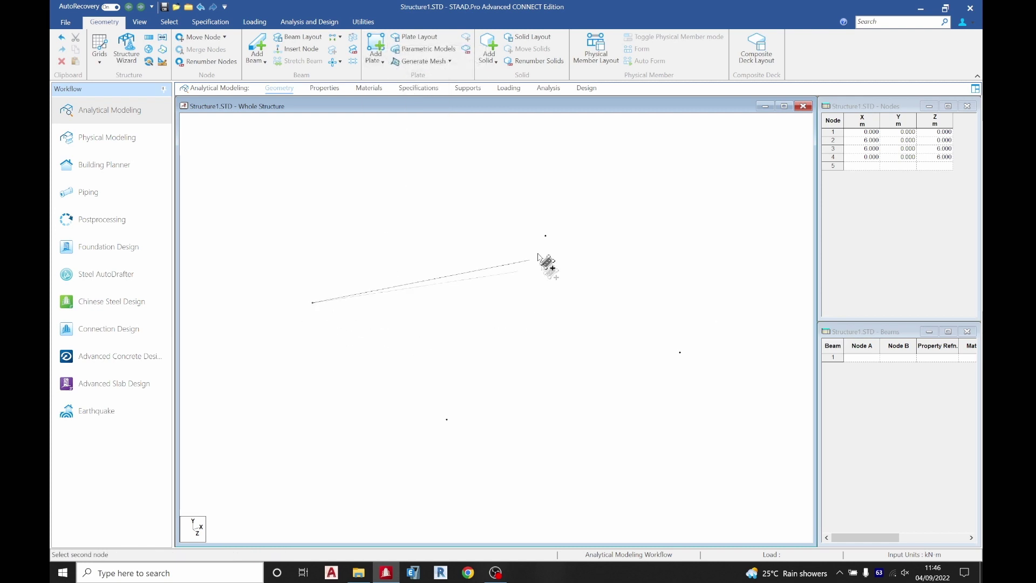
click(545, 236)
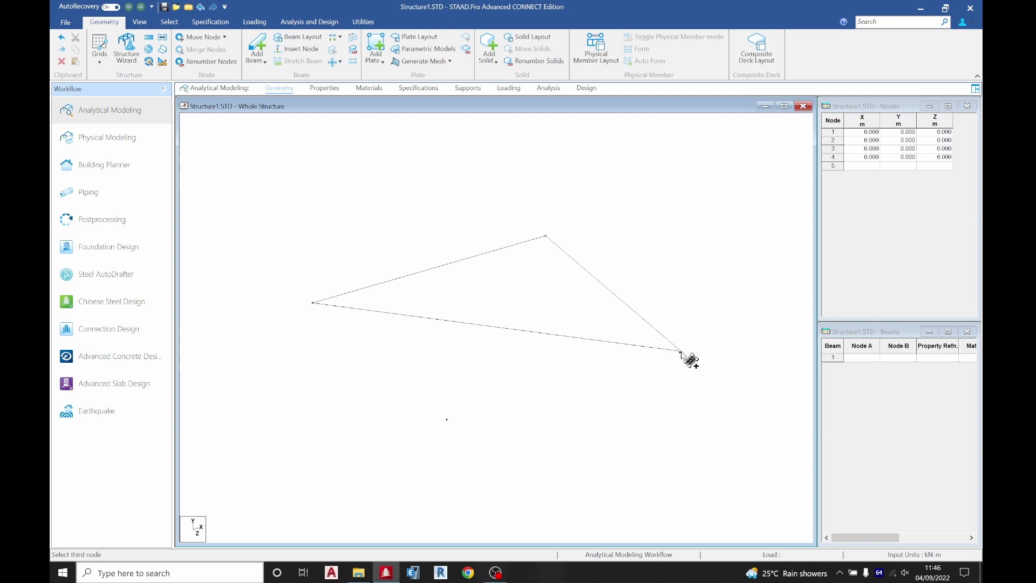
click(681, 353)
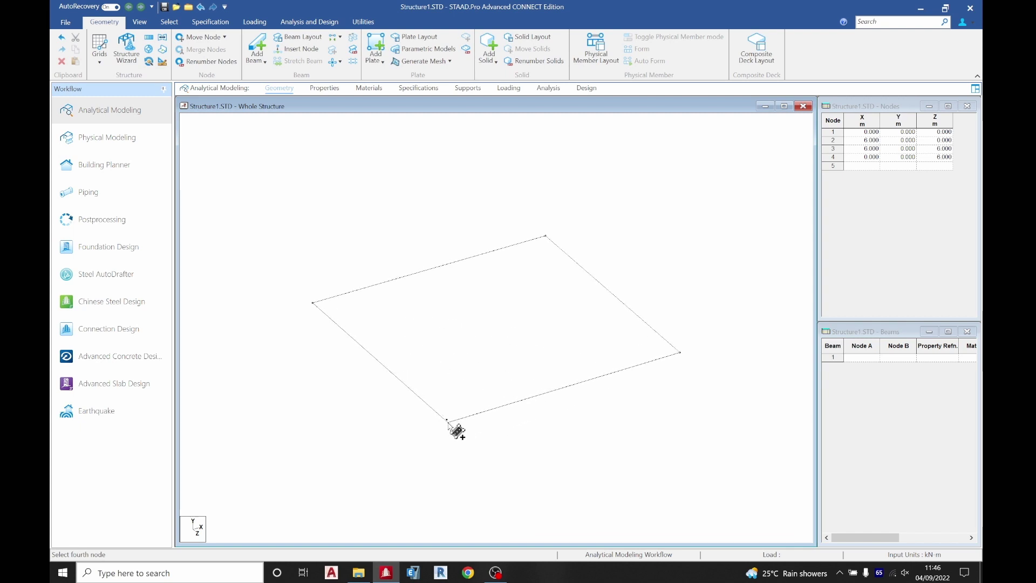
click(456, 415)
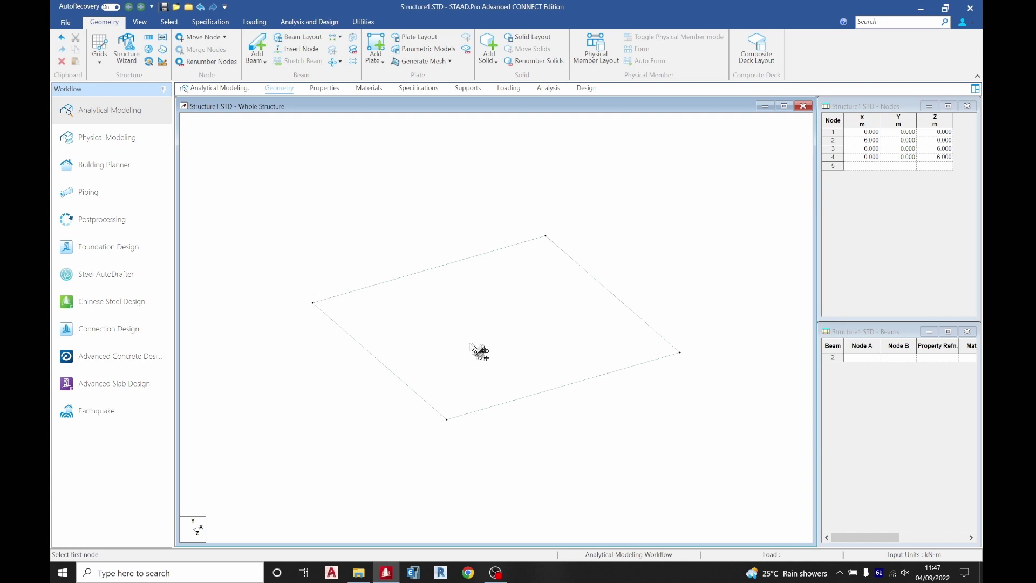
key(Escape)
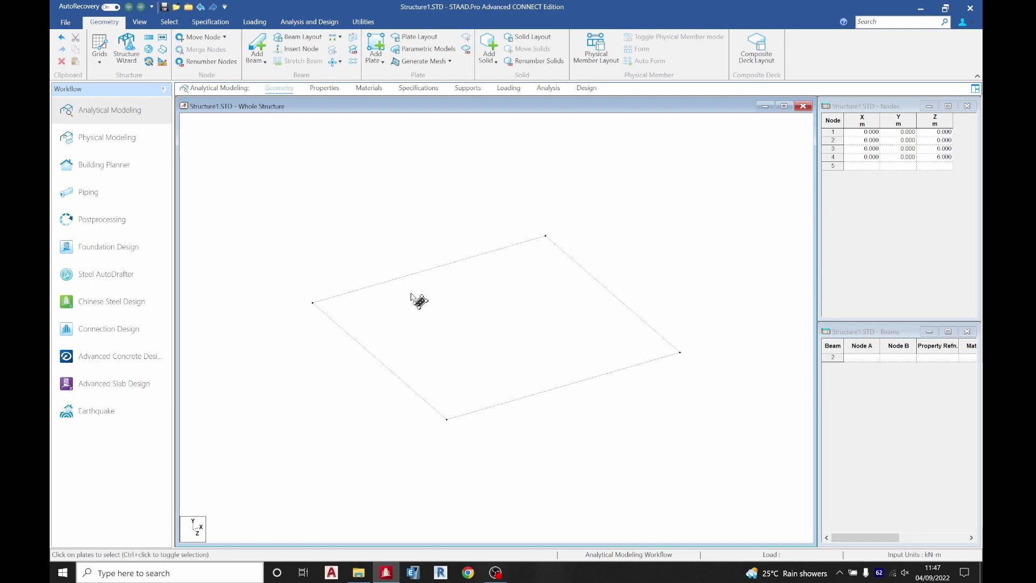
Step: Generate a quadrilateral mesh on the plate with 10 divisions per side, bias 1 and quadrilateral elements
right_click(374, 205)
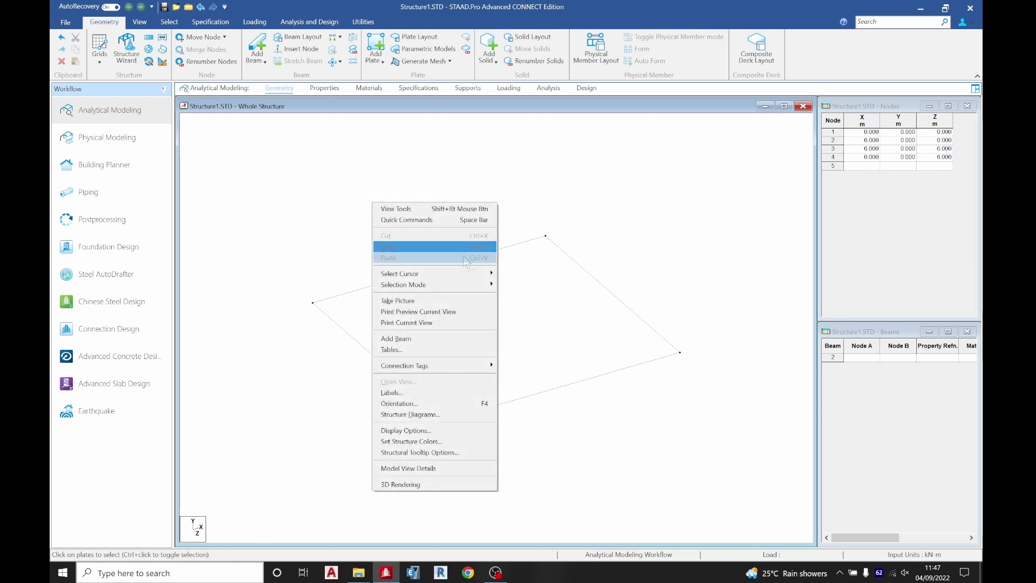
mouse_move(475, 274)
click(550, 294)
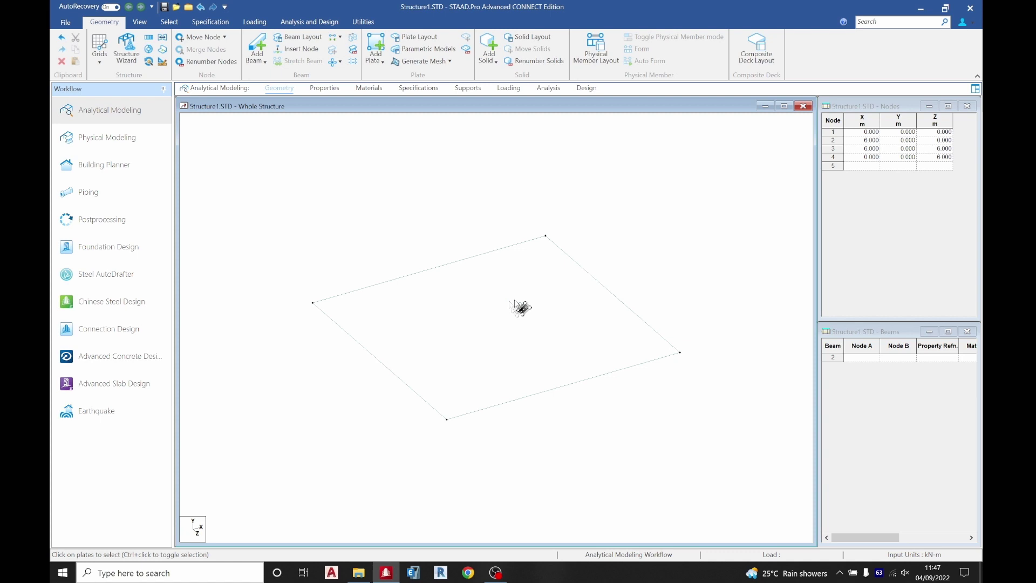
click(510, 307)
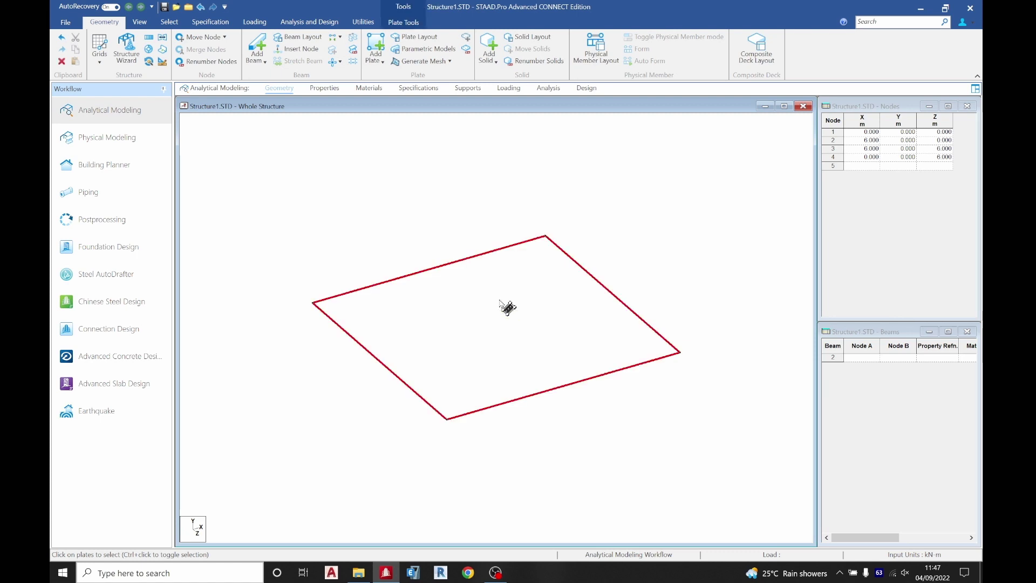
right_click(500, 300)
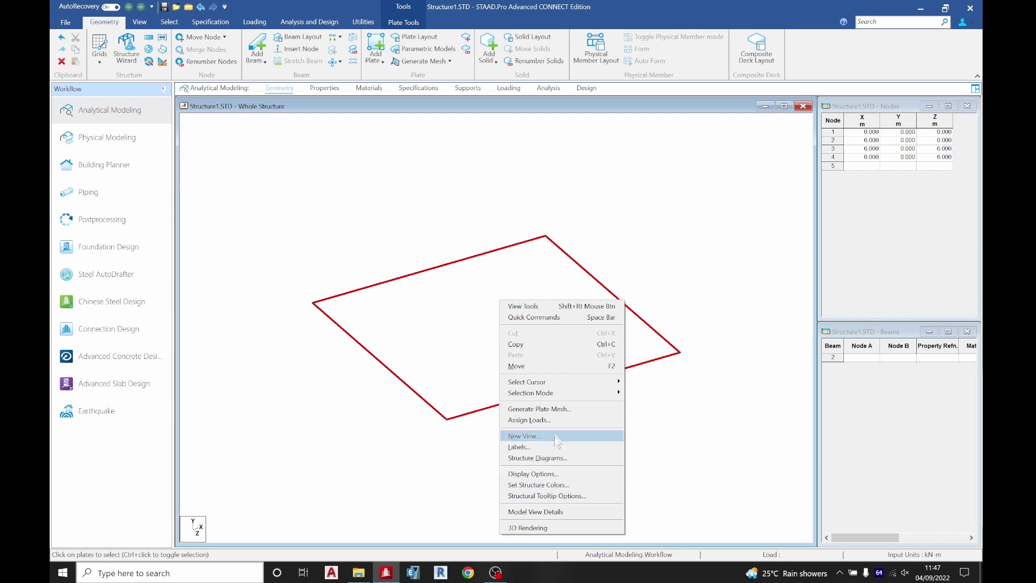
click(542, 412)
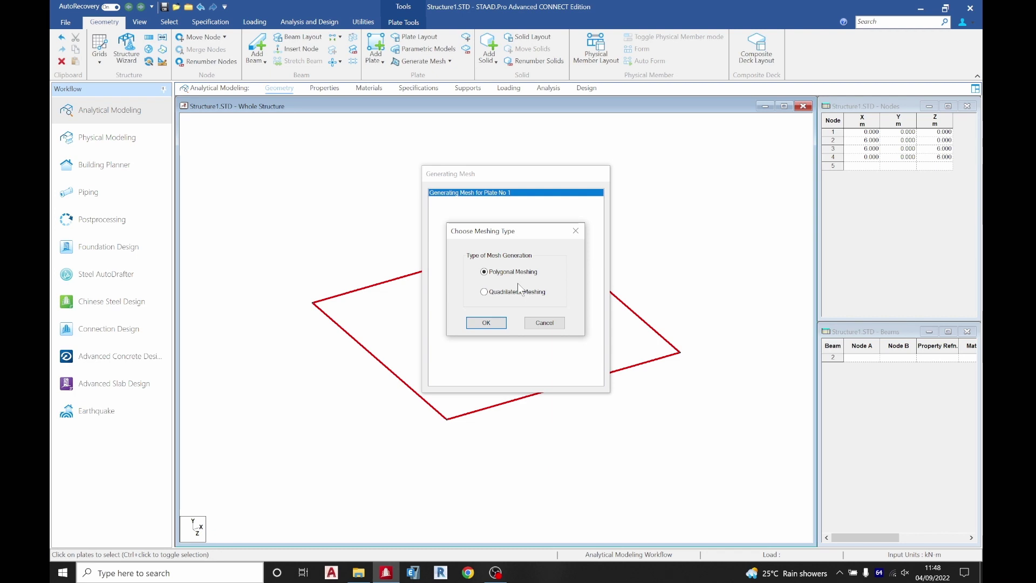
click(497, 320)
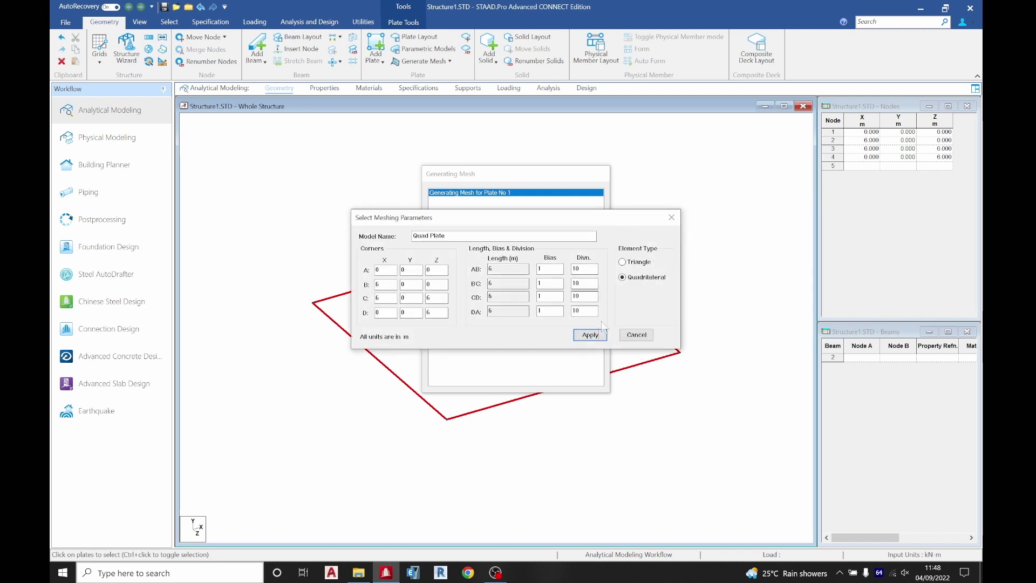
click(591, 334)
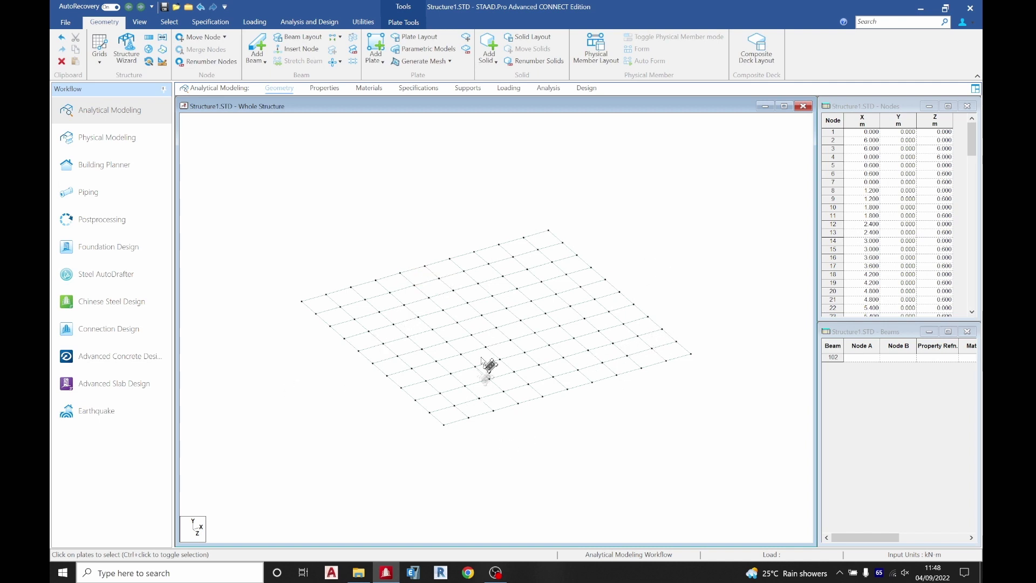
Step: Define a CONCRETE plate thickness property of 0.175 m at all four nodes
click(323, 88)
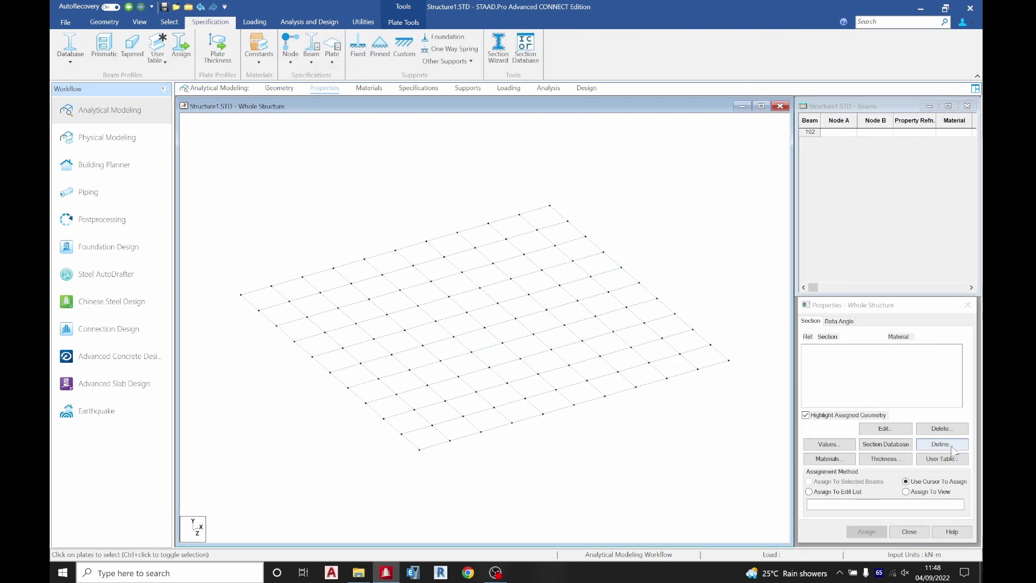
click(884, 459)
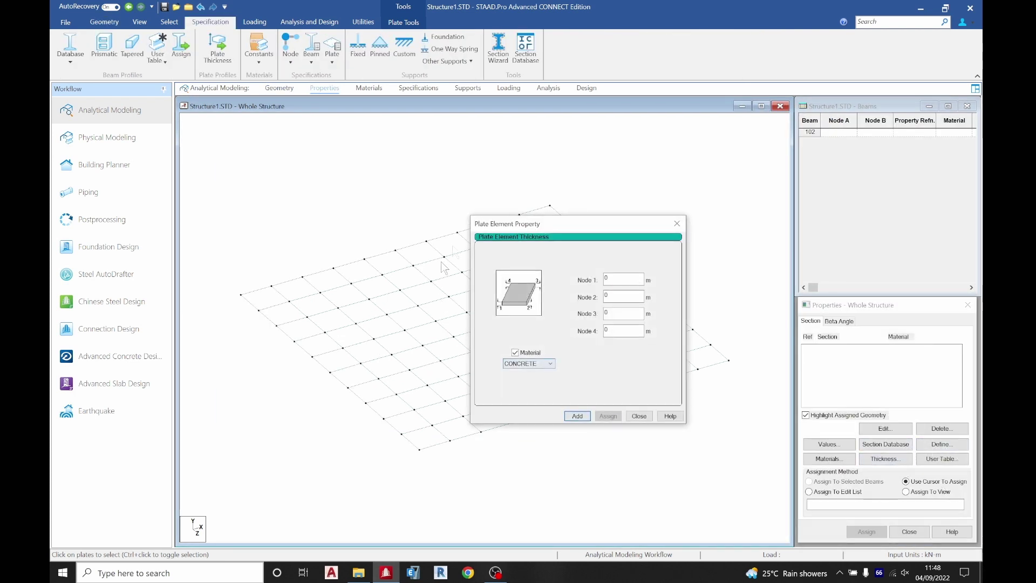
click(618, 276)
text(75)
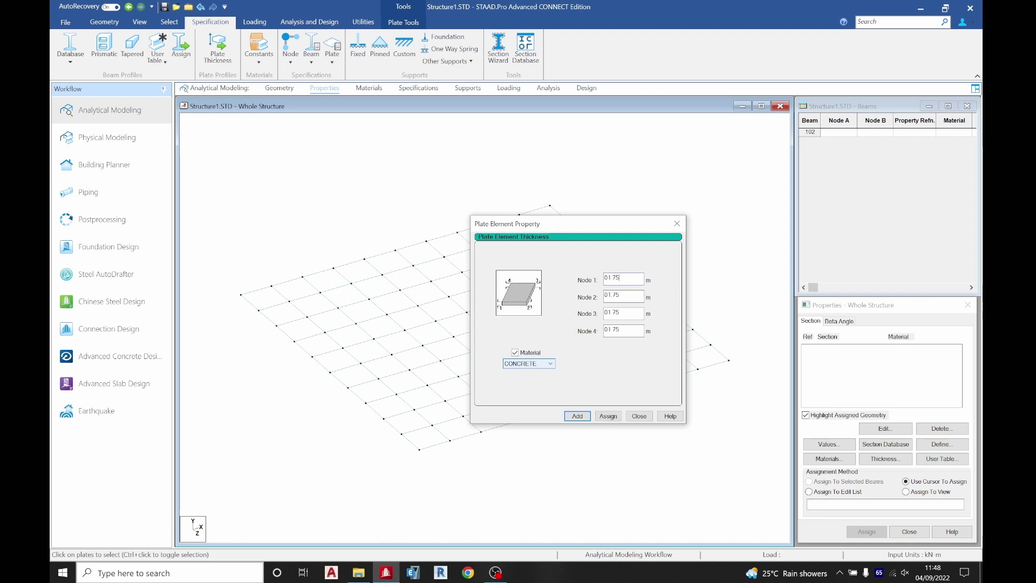
double_click(612, 277)
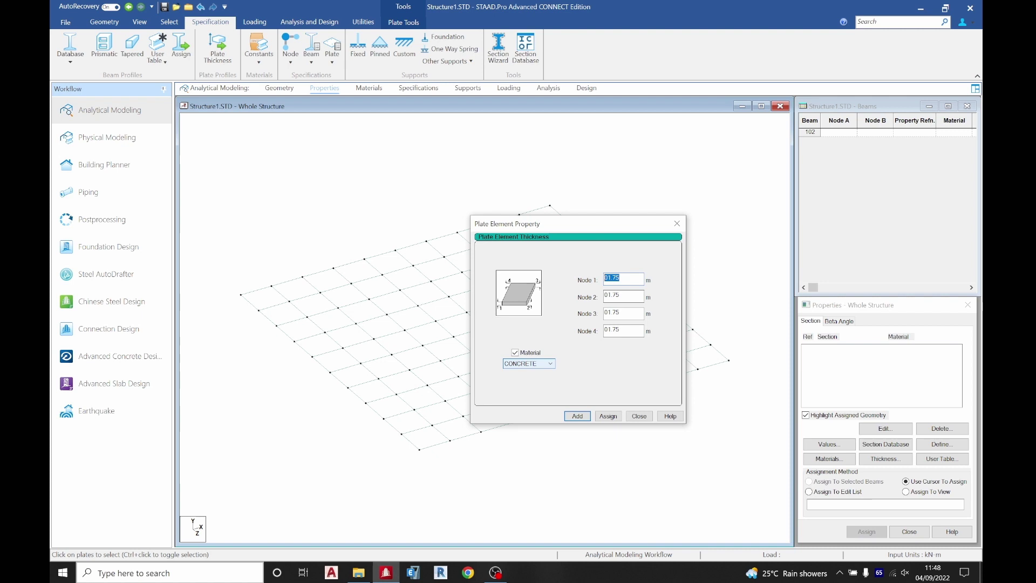
text(1)
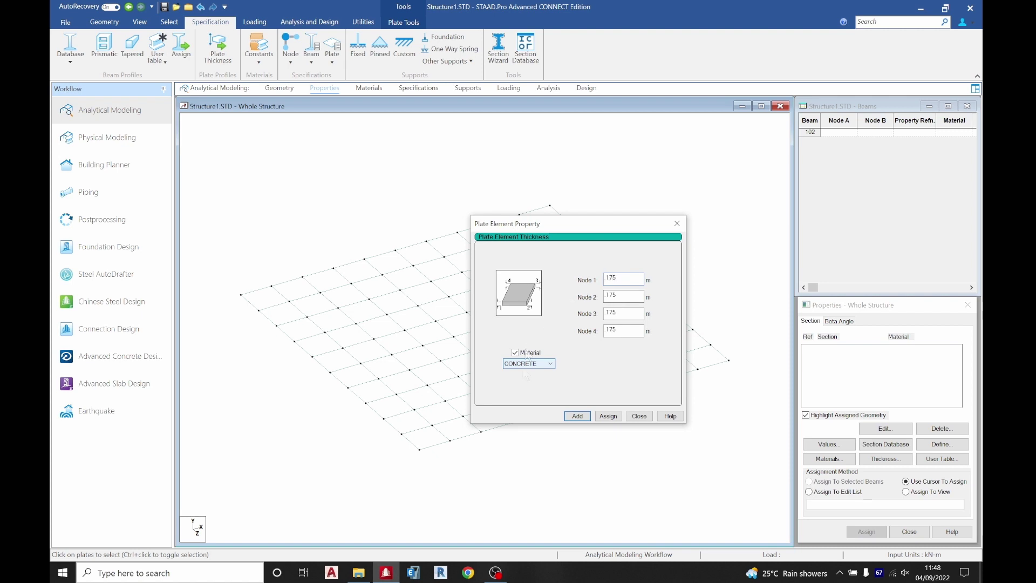
click(577, 415)
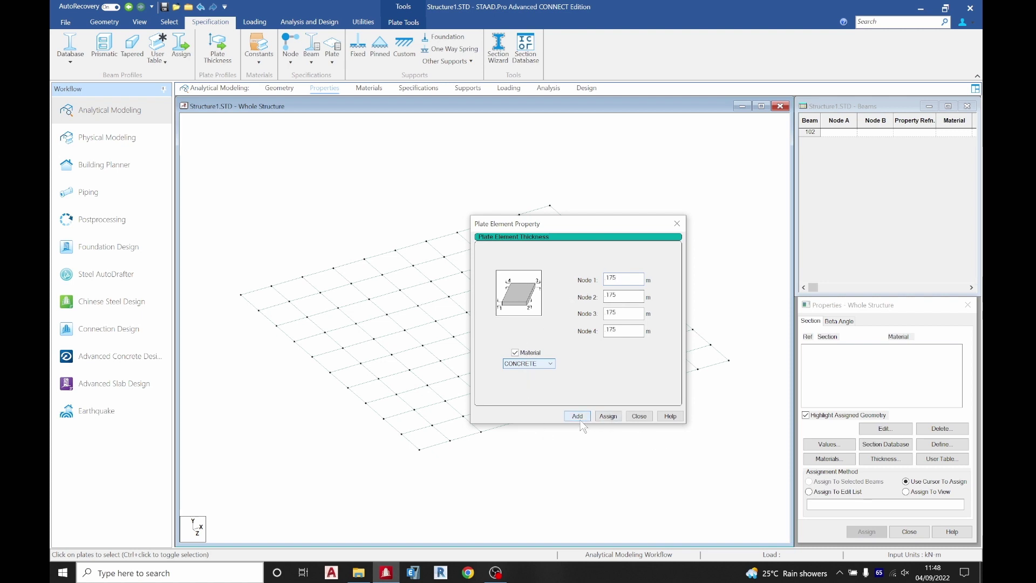
click(638, 415)
Step: Assign the concrete plate thickness to all plates in the view
click(906, 492)
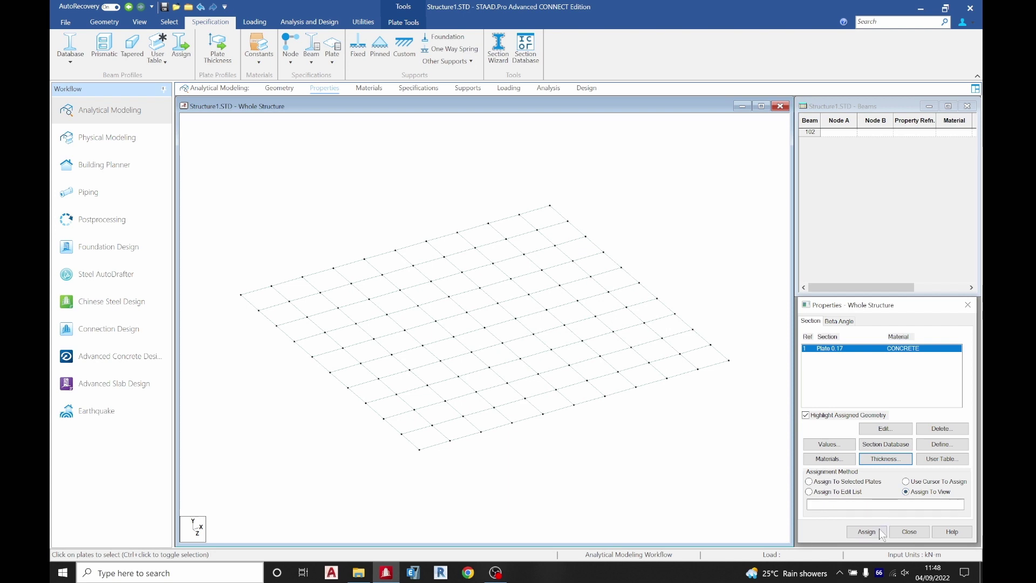
click(867, 532)
click(903, 451)
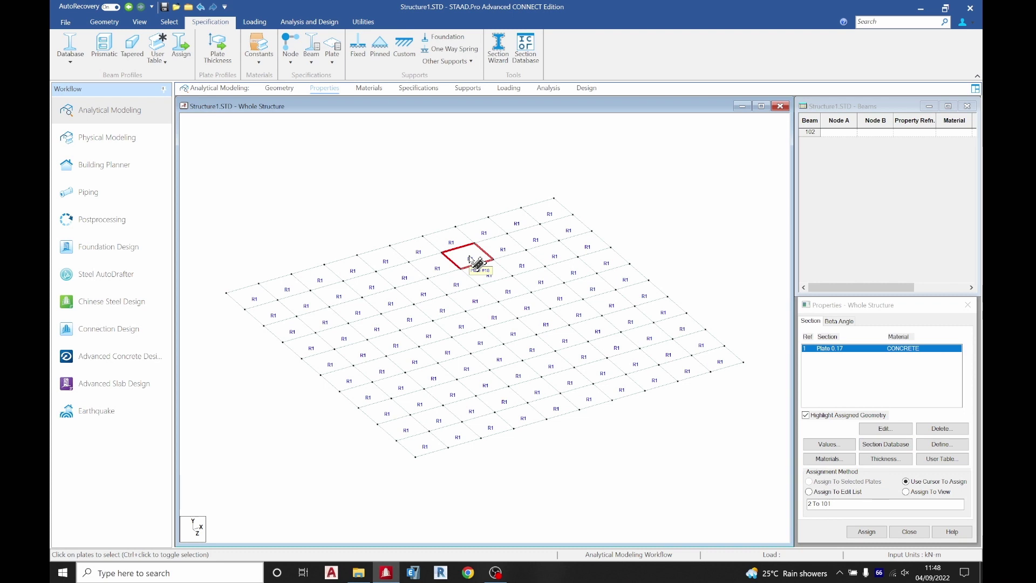
Step: Show the plates' local axes and examine the slab in a 3D rendered view
key(shift+o)
scroll(347, 293, up, 2)
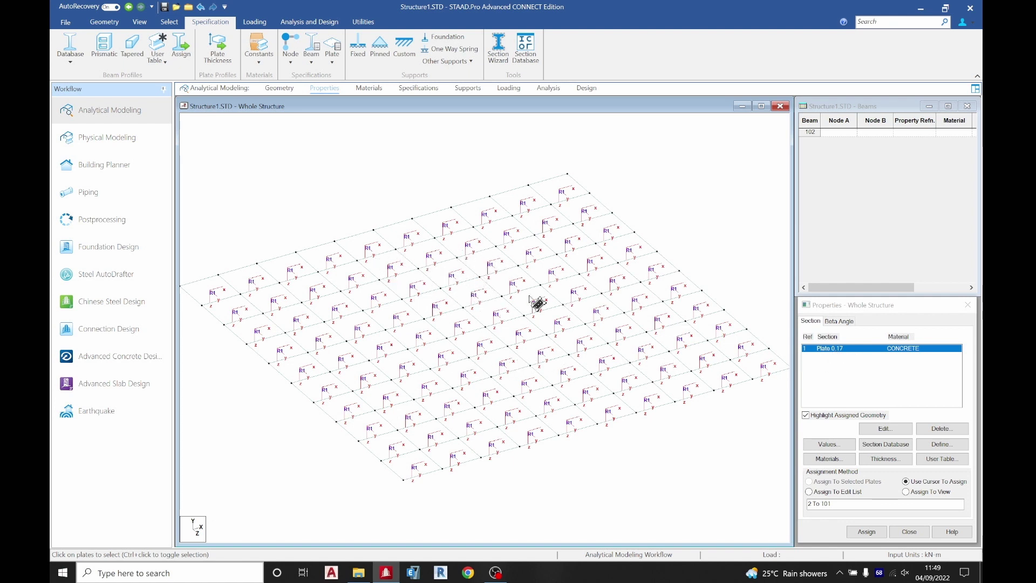
right_click(381, 140)
click(425, 420)
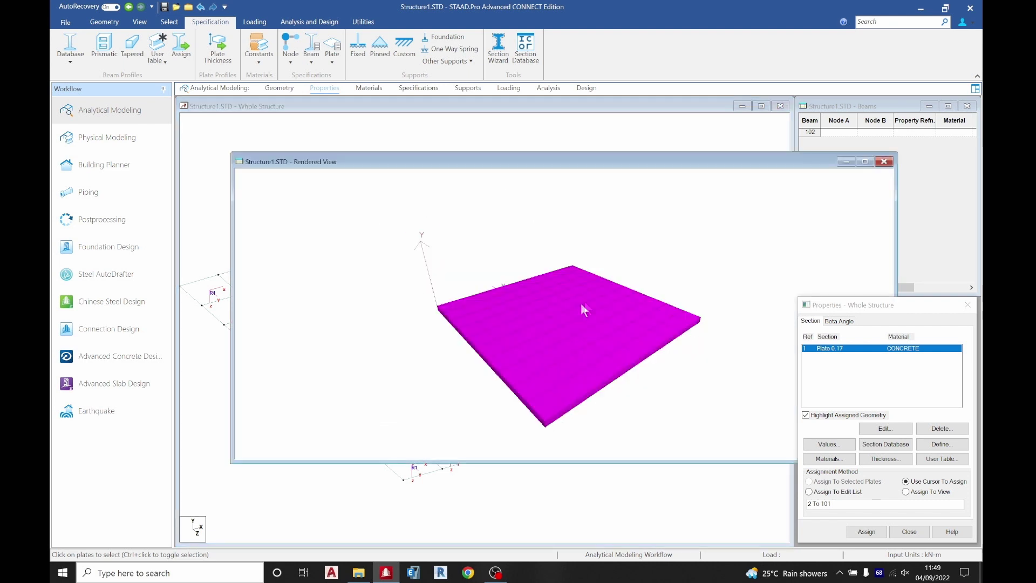
drag(586, 309, 629, 398)
click(525, 486)
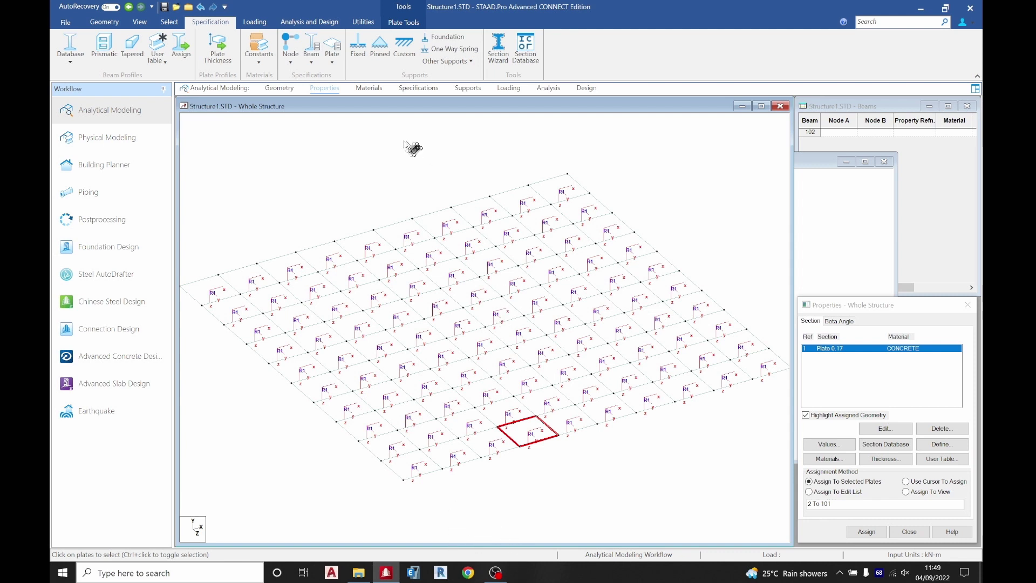
click(411, 146)
right_click(395, 139)
click(368, 132)
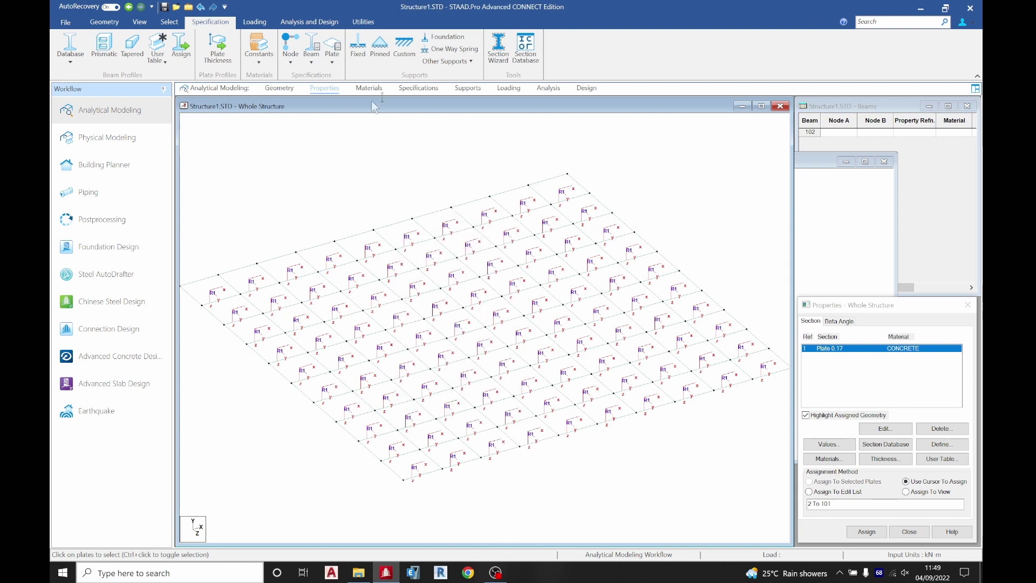
Step: Create a pinned support definition for the slab
click(460, 91)
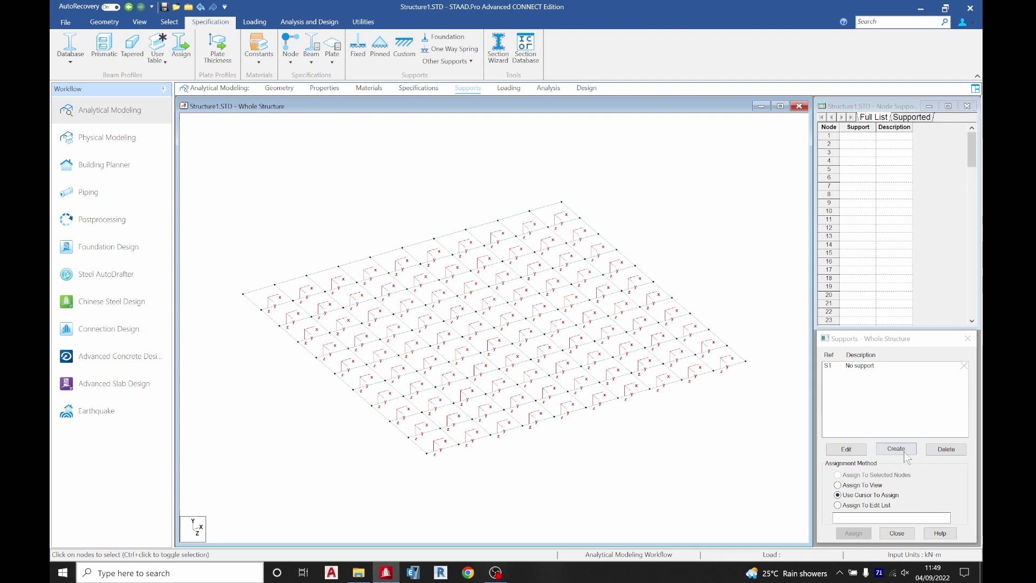
click(821, 318)
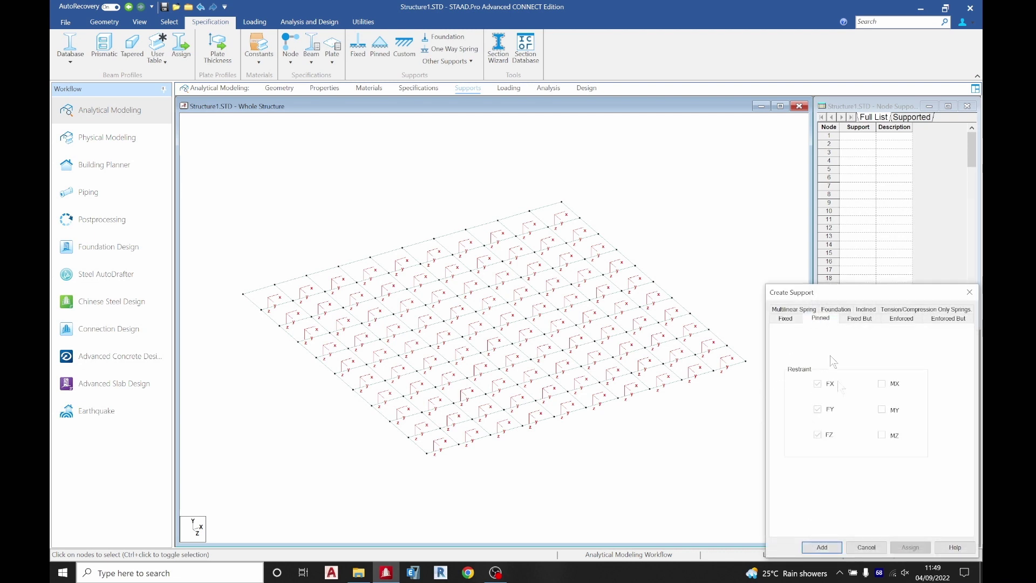
click(822, 547)
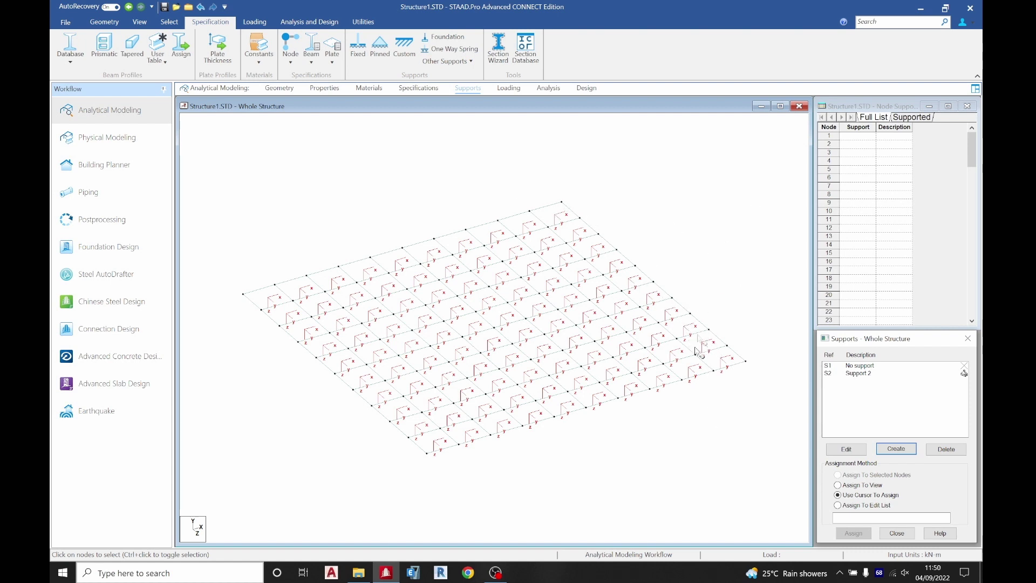
Step: Assign the pinned support to all nodes along the slab's four outer edges and hide the plates' local axes
click(860, 374)
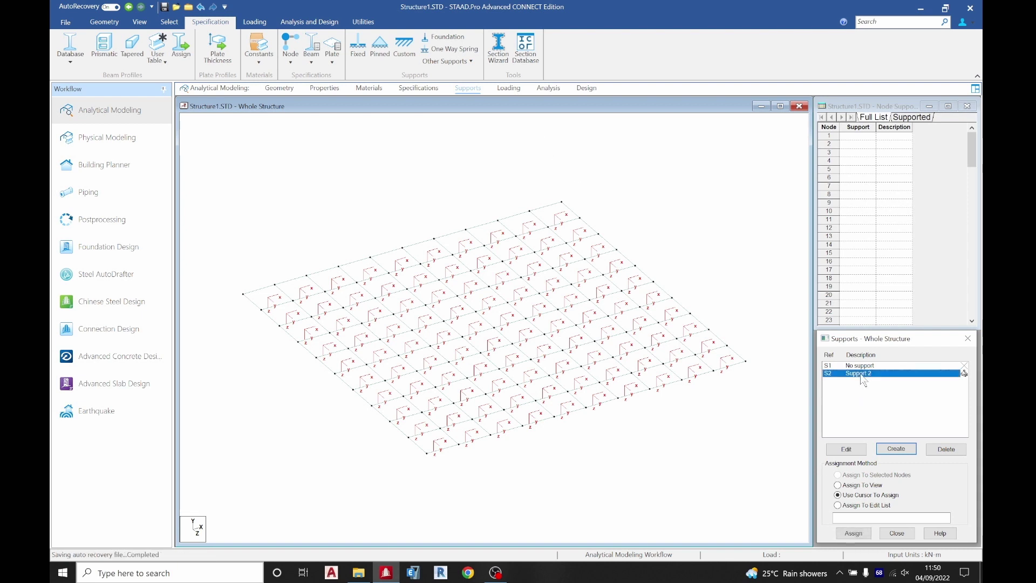
click(140, 22)
click(273, 44)
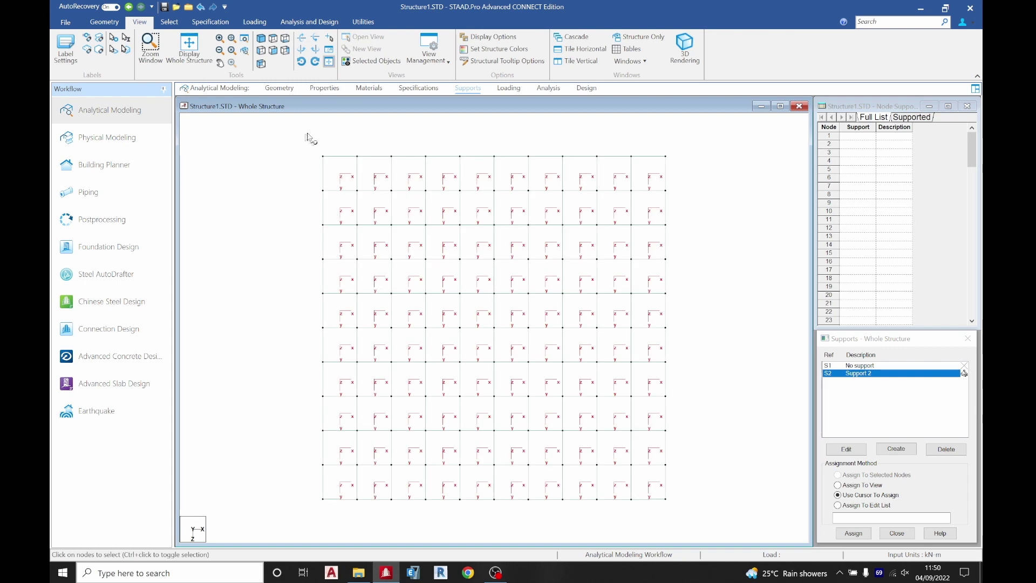
drag(685, 164, 741, 538)
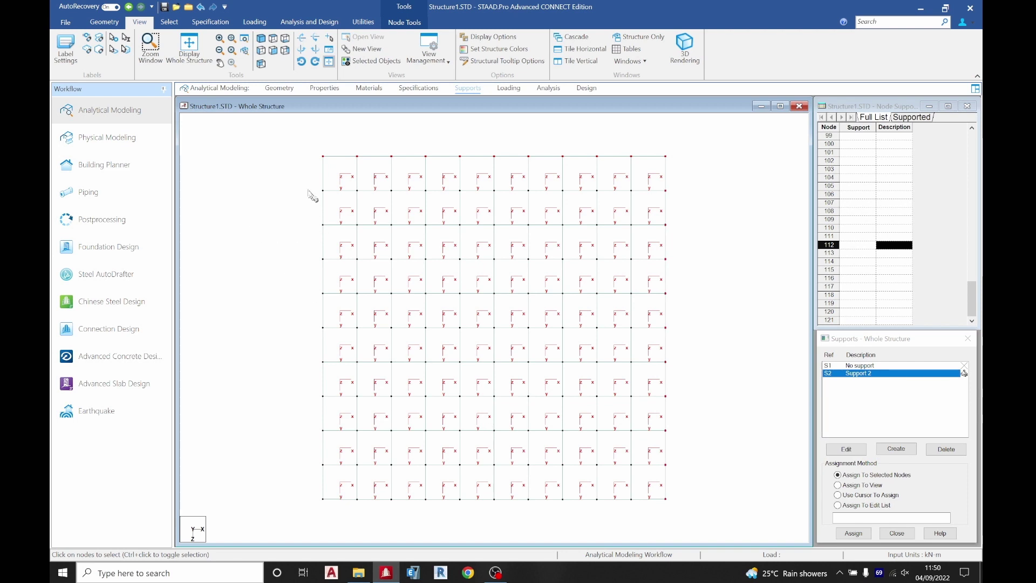
drag(337, 343, 693, 556)
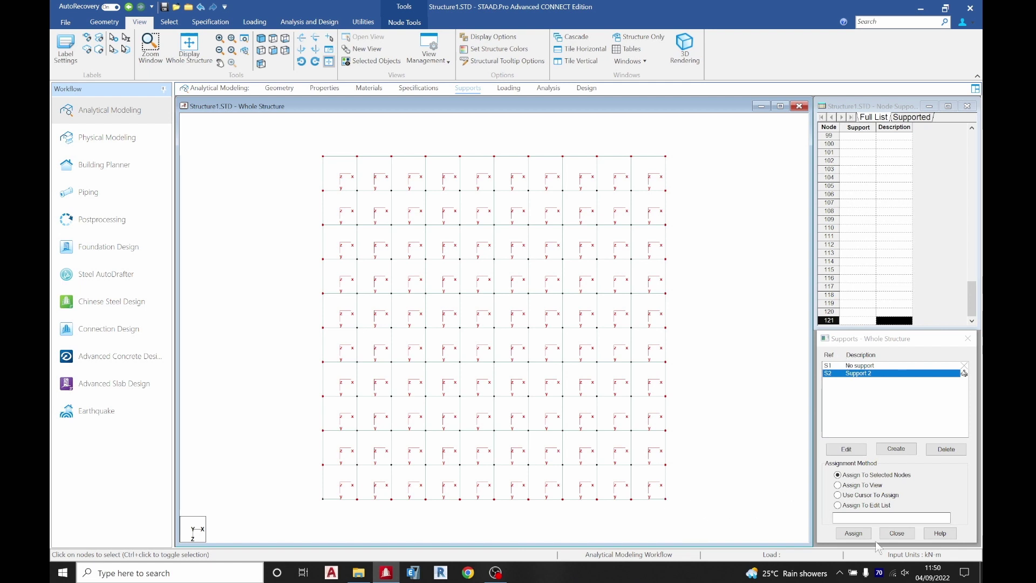
click(853, 533)
click(903, 471)
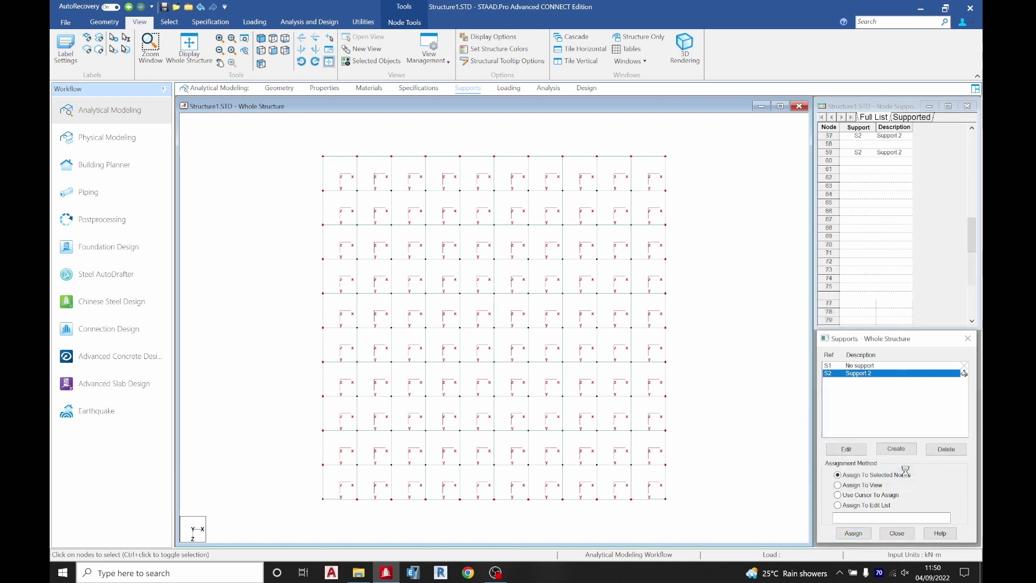
click(196, 56)
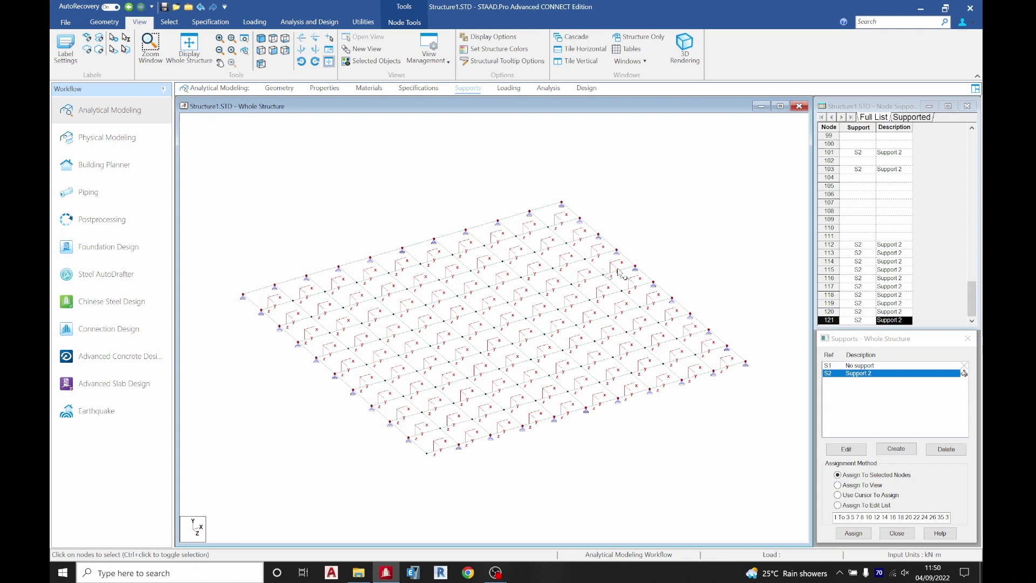
click(273, 224)
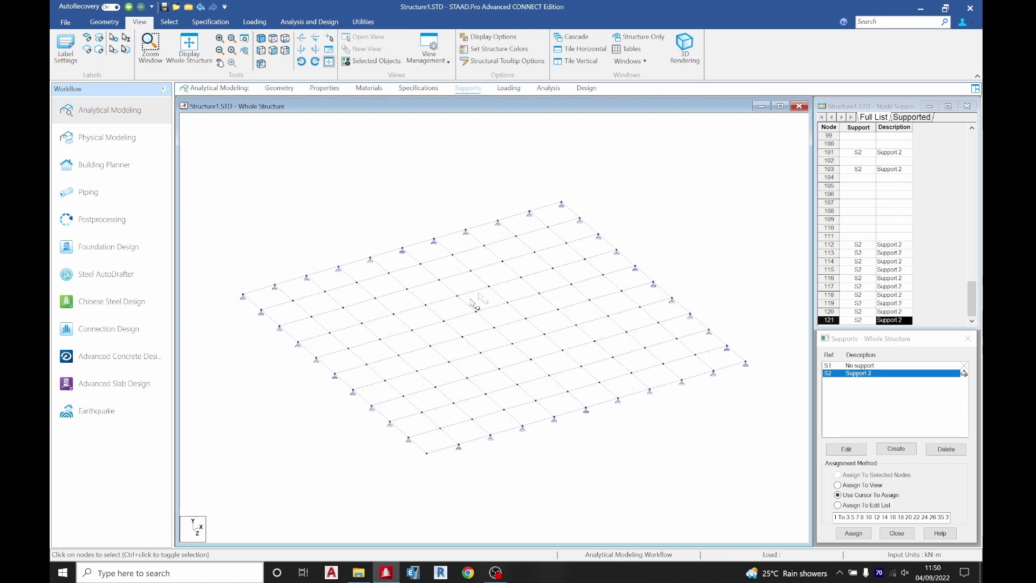
Step: Add a primary load case numbered 1 with the title LOAD CASE 1 and loading type None
click(509, 88)
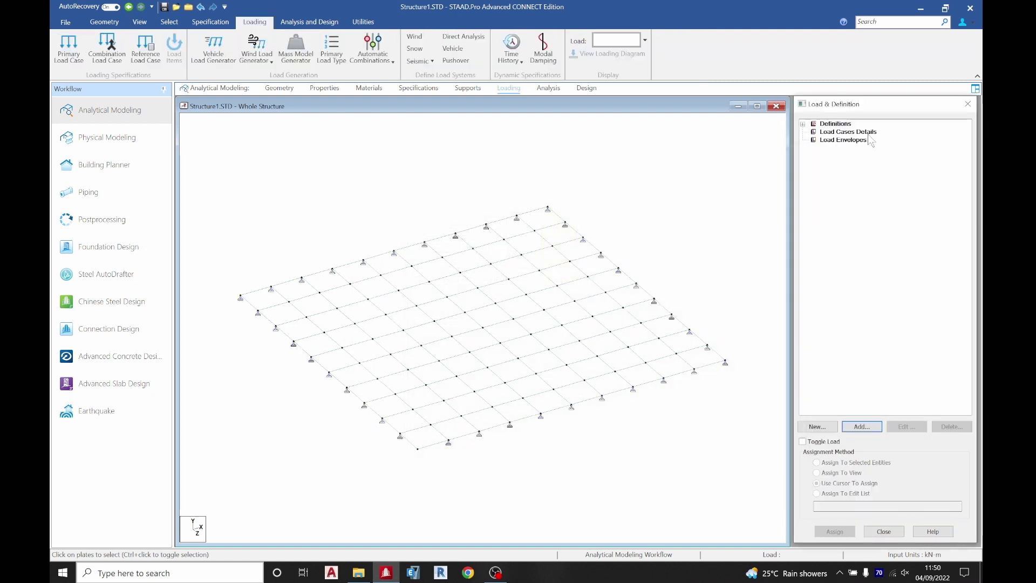
click(848, 132)
click(862, 427)
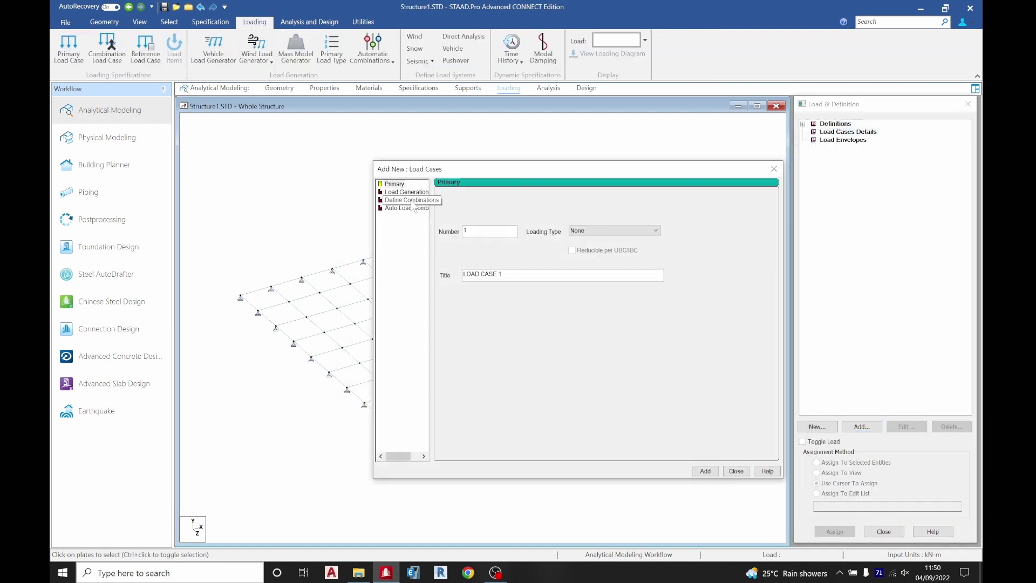
click(705, 471)
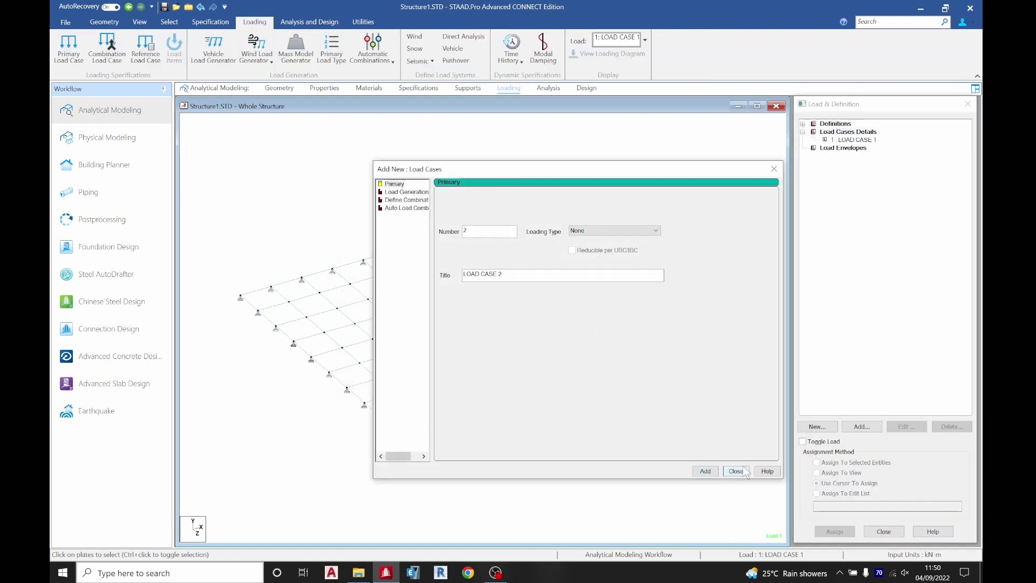
click(736, 471)
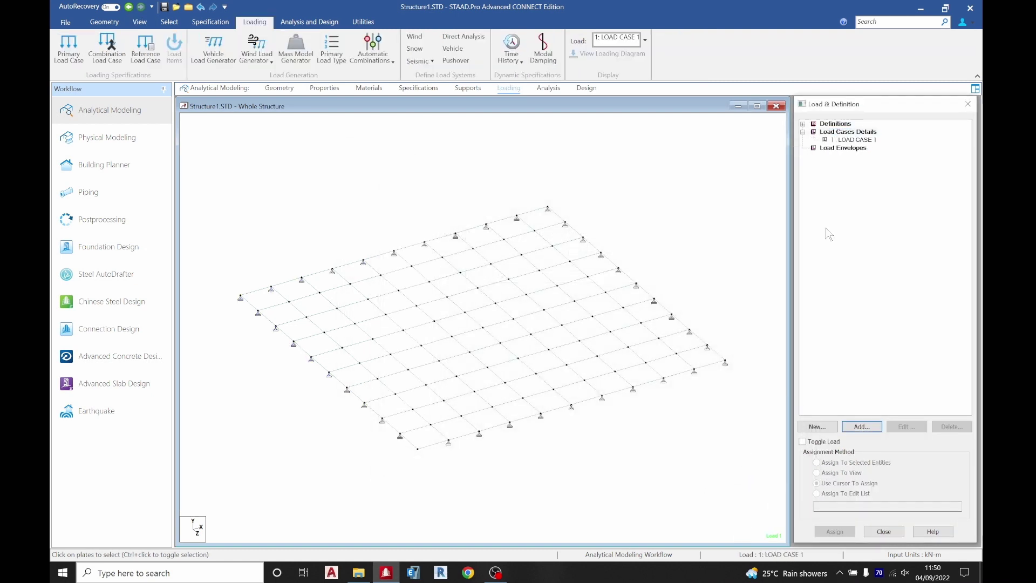
Step: Add a full-plate pressure load of -10 kN/m2 in the GY direction to LOAD CASE 1
click(843, 148)
click(853, 140)
click(861, 426)
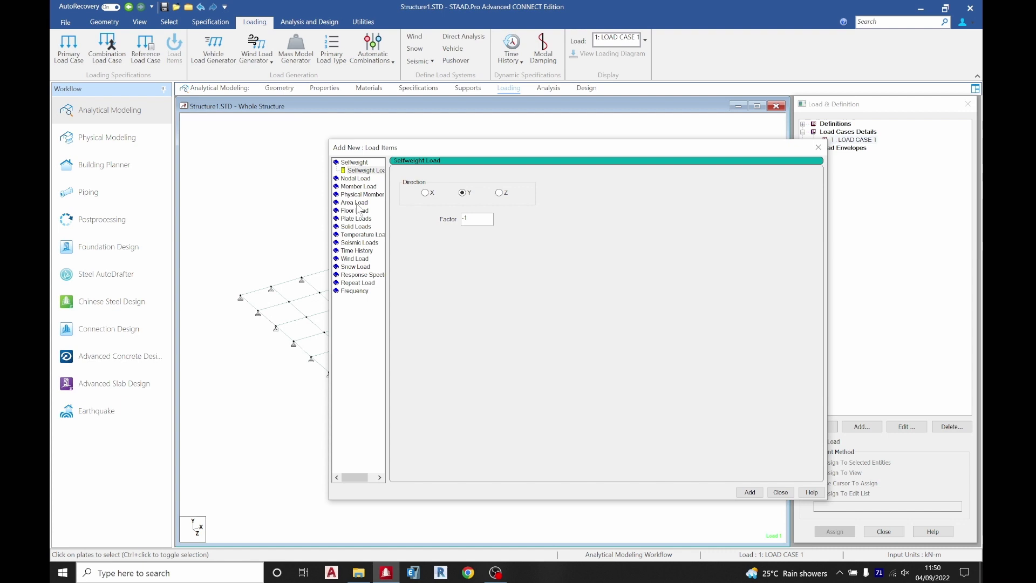
click(359, 218)
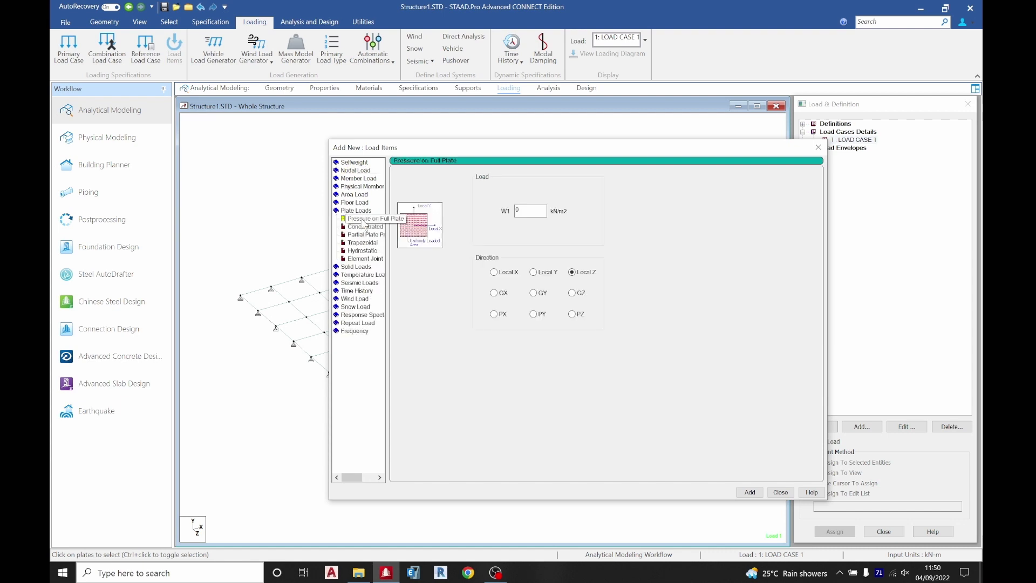
click(534, 293)
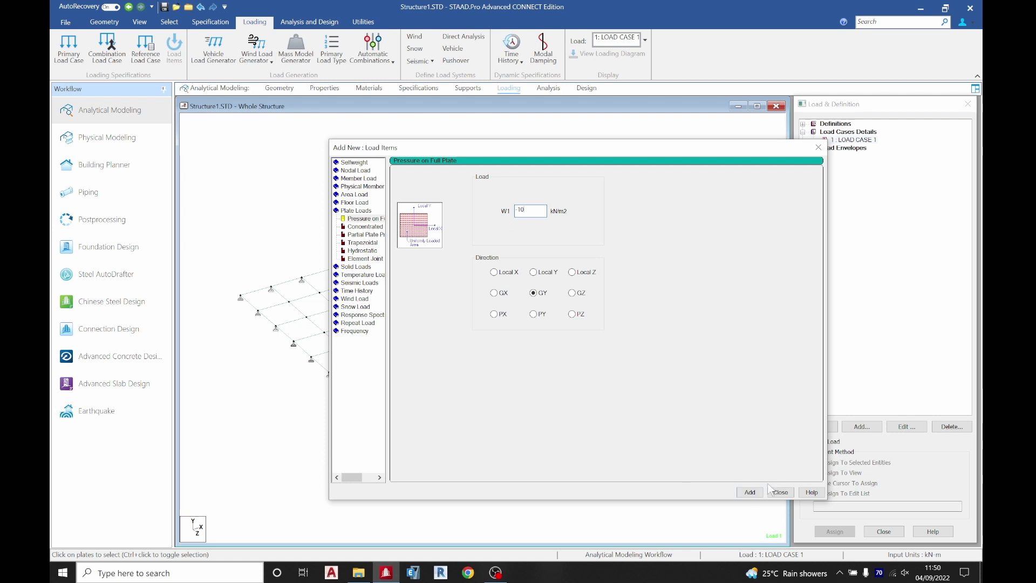
click(750, 492)
click(780, 493)
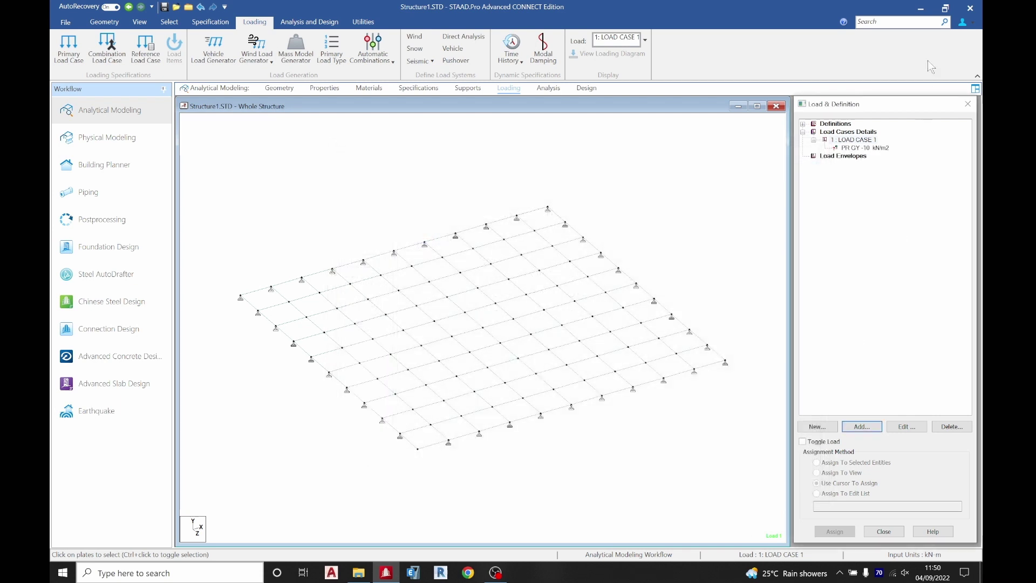
Step: Assign the GY pressure load to all plates in the view
click(883, 148)
click(840, 474)
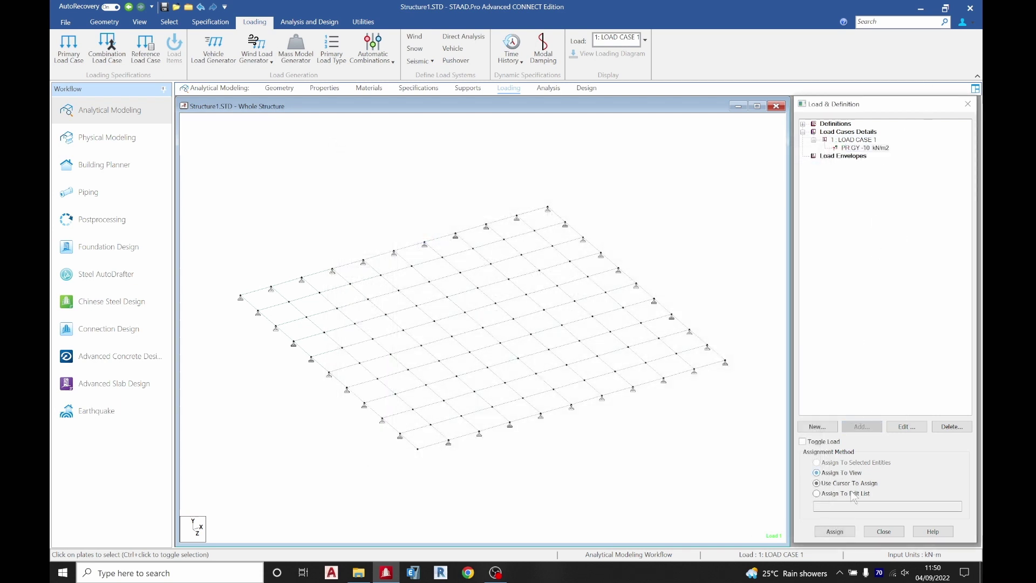
click(835, 532)
click(917, 349)
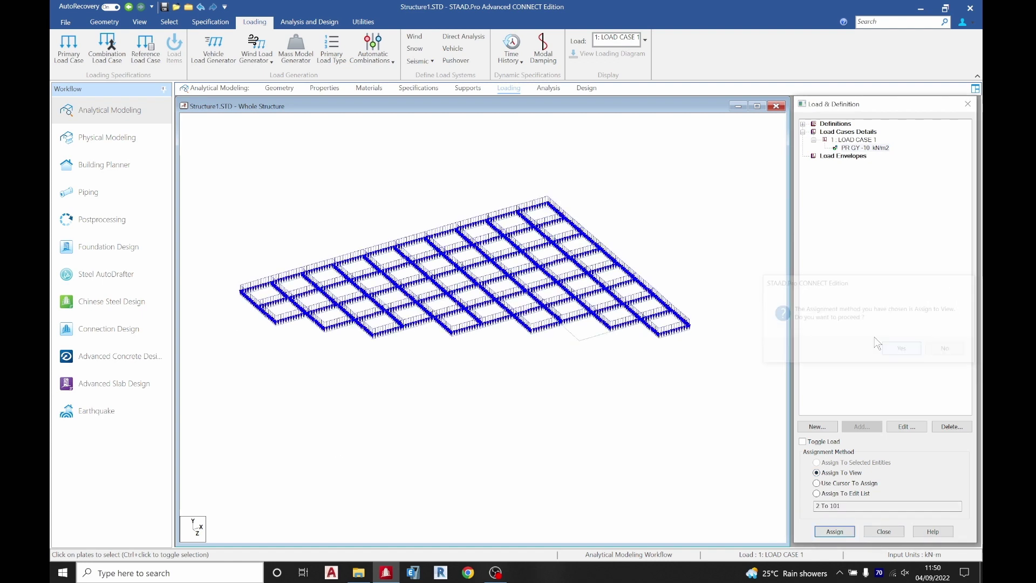
Step: Add a Perform Analysis command with the All print option, and run the analysis on the saved structure
click(545, 89)
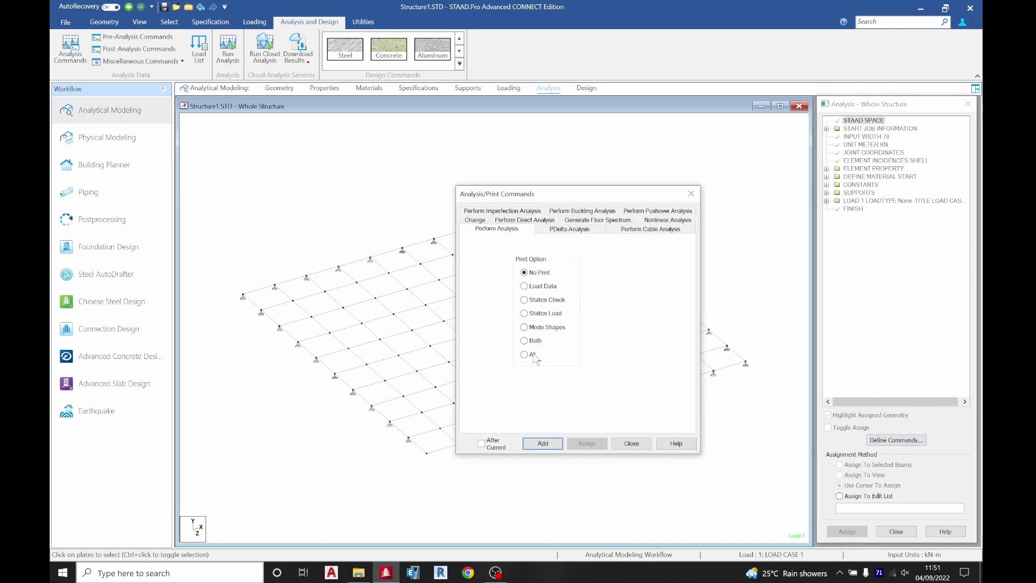
click(550, 446)
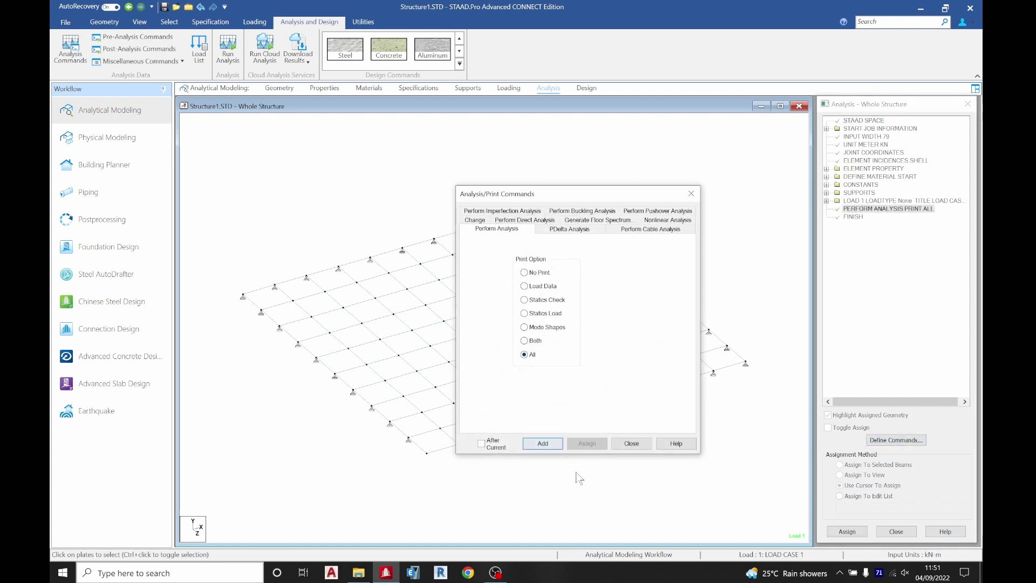
click(629, 445)
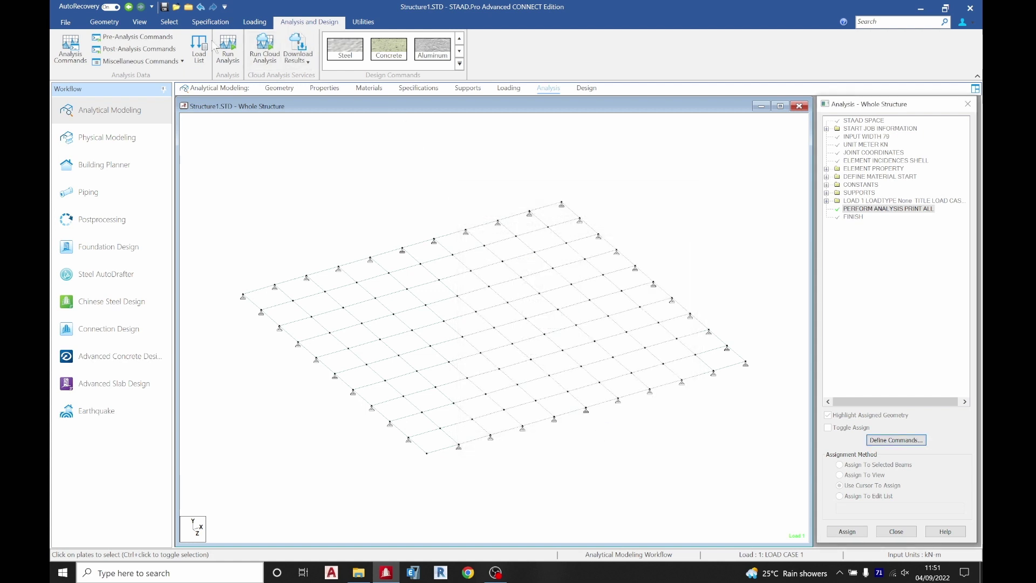
click(227, 54)
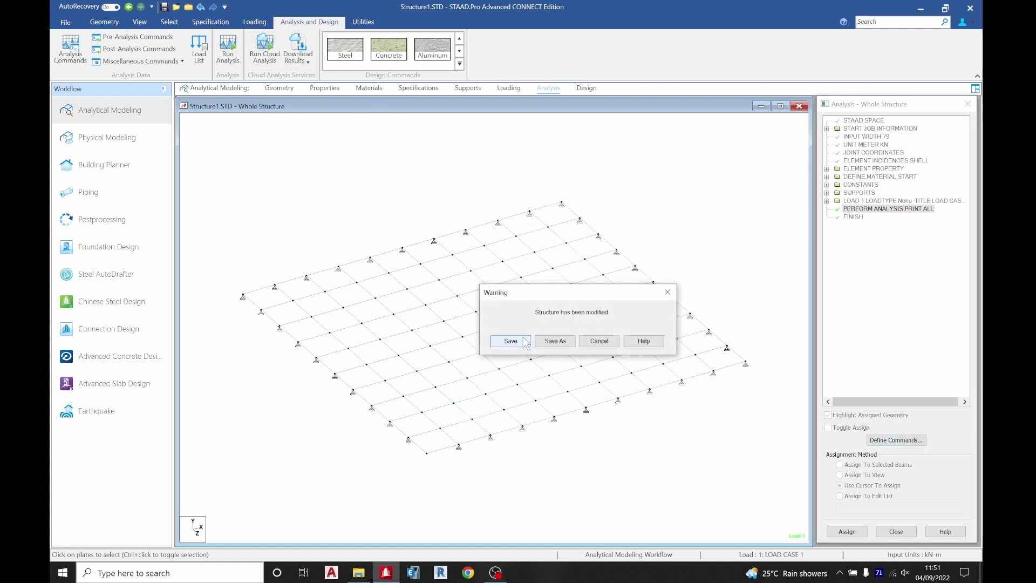
click(526, 341)
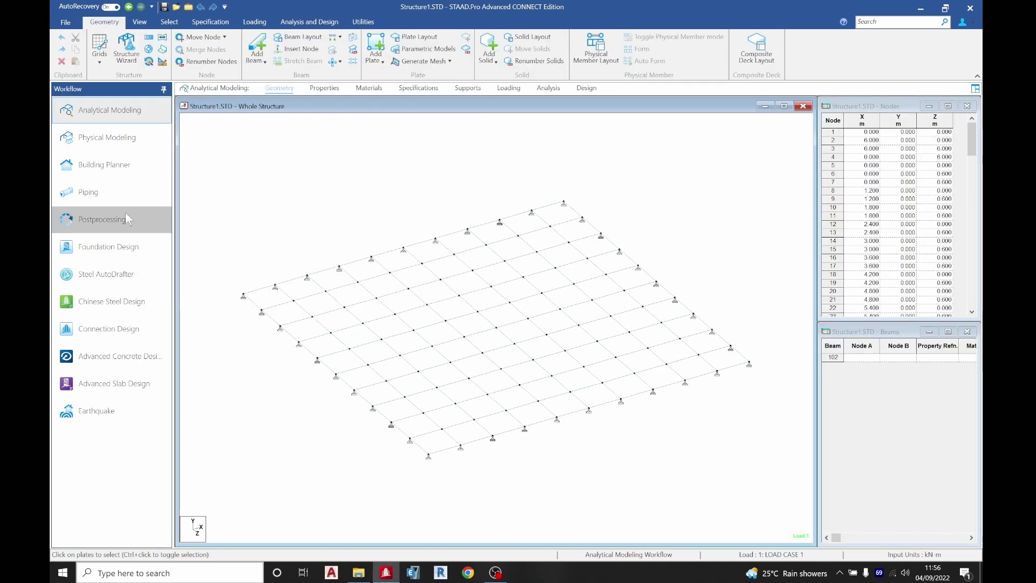
Step: Examine the slab's deflected shape in postprocessing and check the displacements of nodes around the slab's centre
click(125, 212)
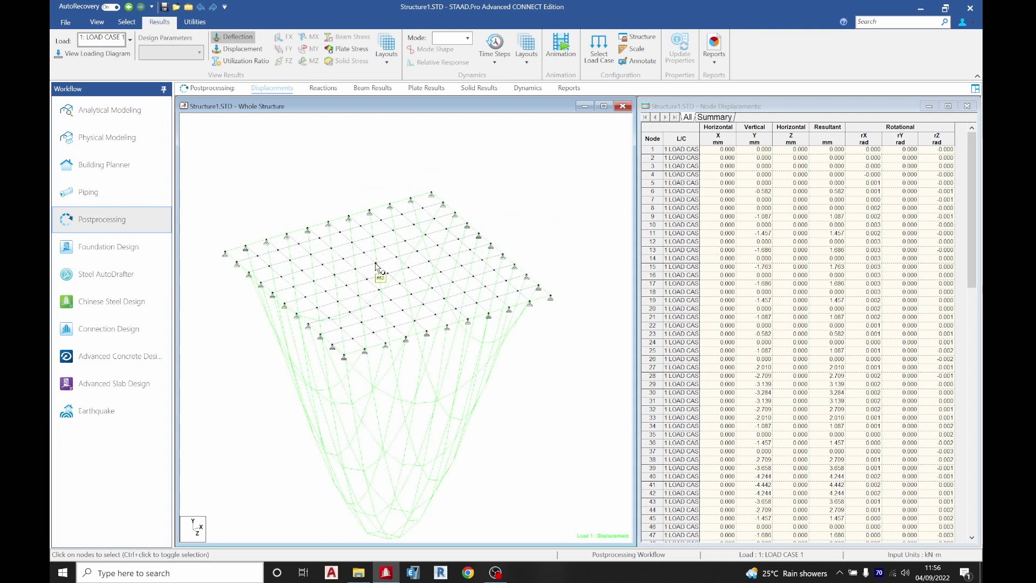
click(376, 265)
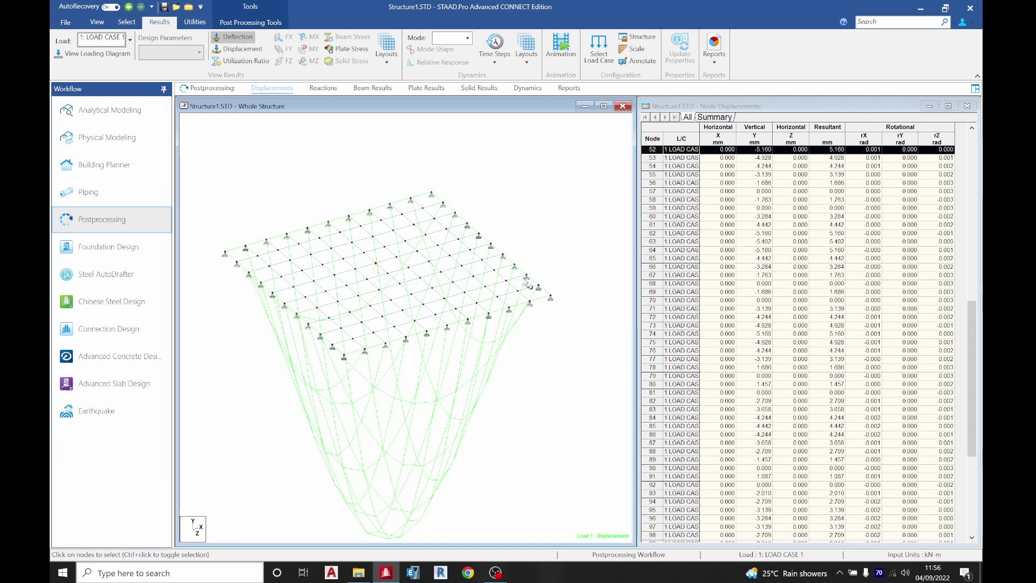
scroll(402, 265, up, 2)
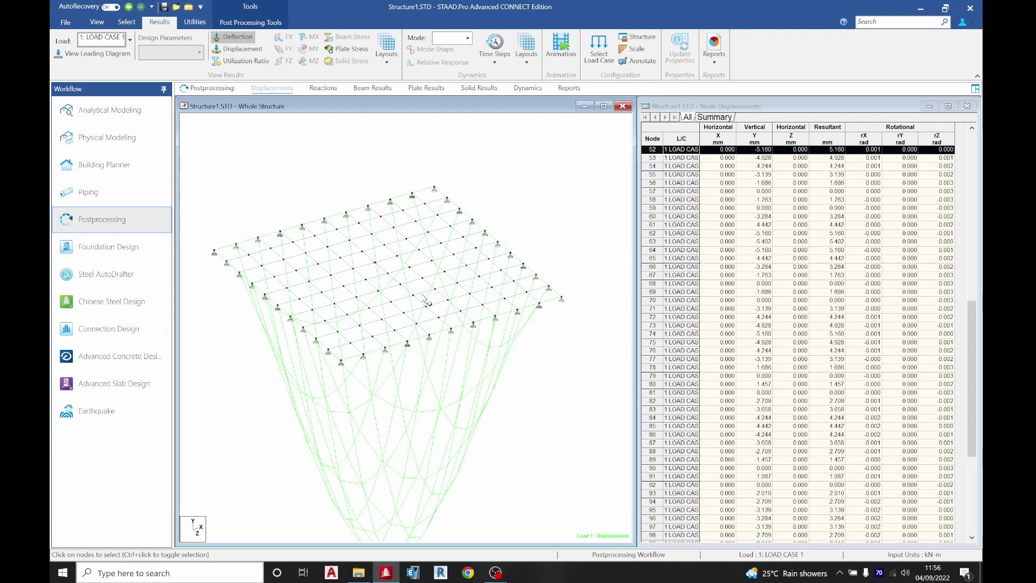
click(378, 292)
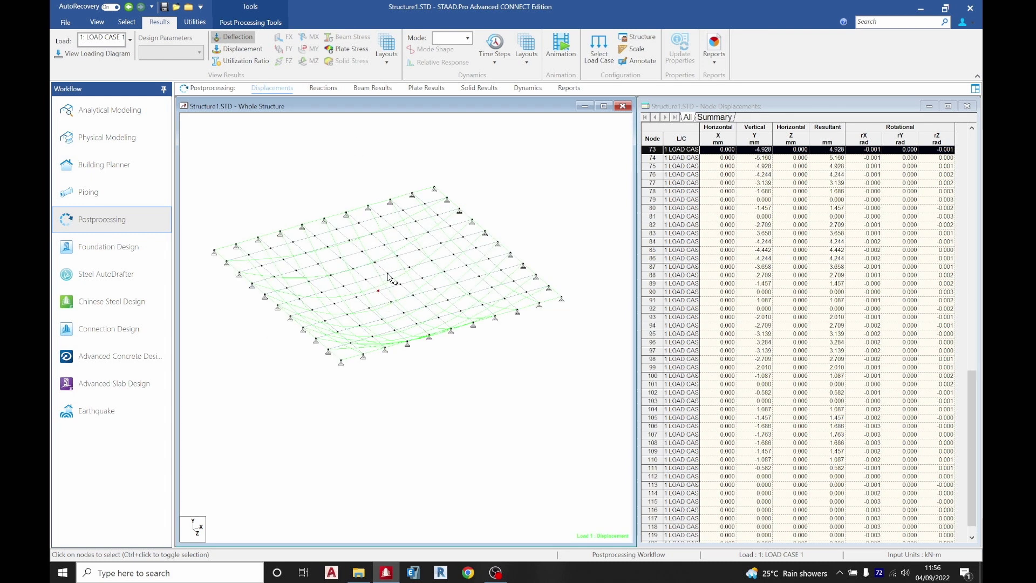
click(388, 274)
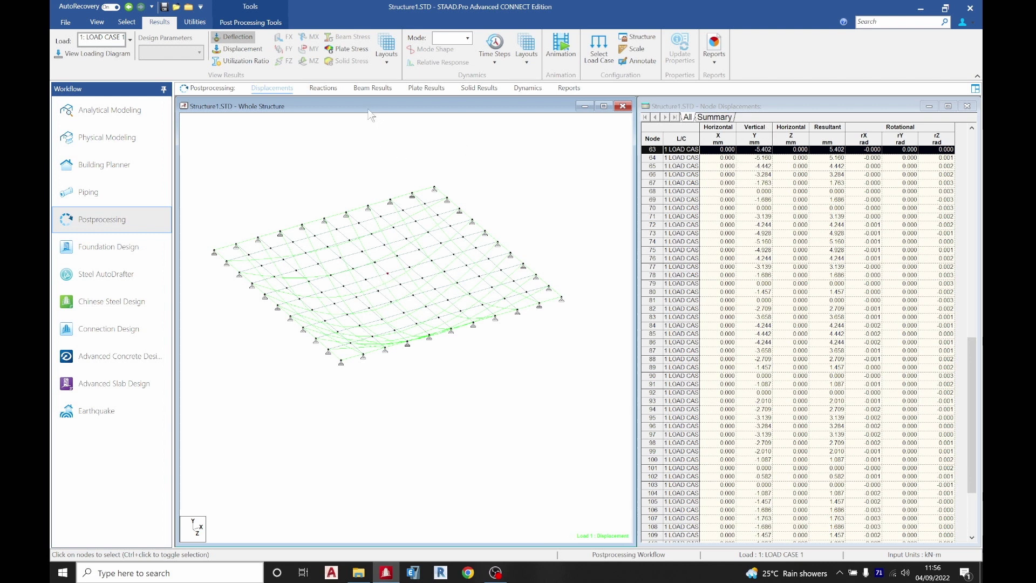
Step: Display the Max Absolute plate stress contour for LOAD CASE 1 with normal fill and uncover the slab for viewing
click(426, 88)
click(492, 176)
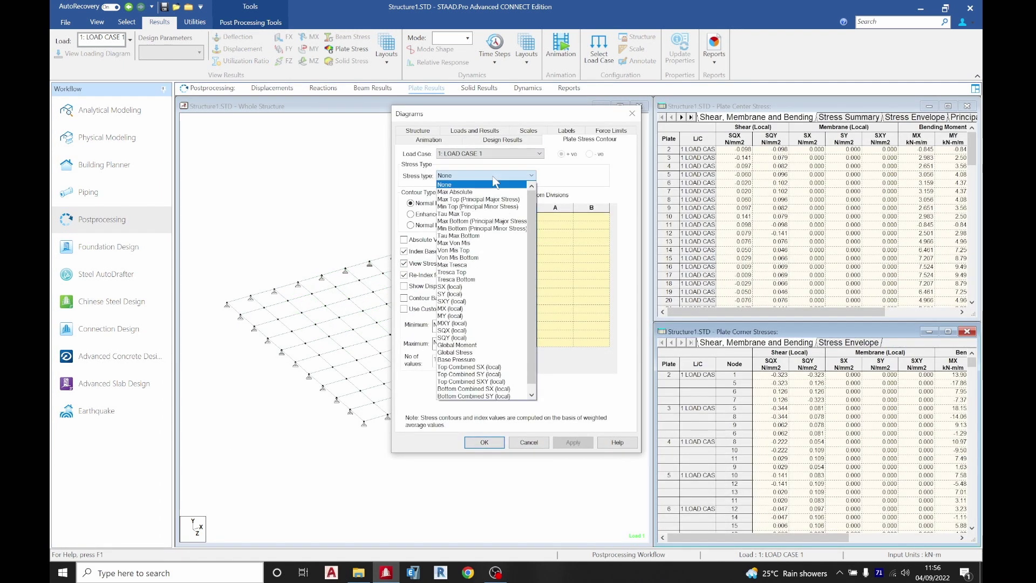
click(482, 194)
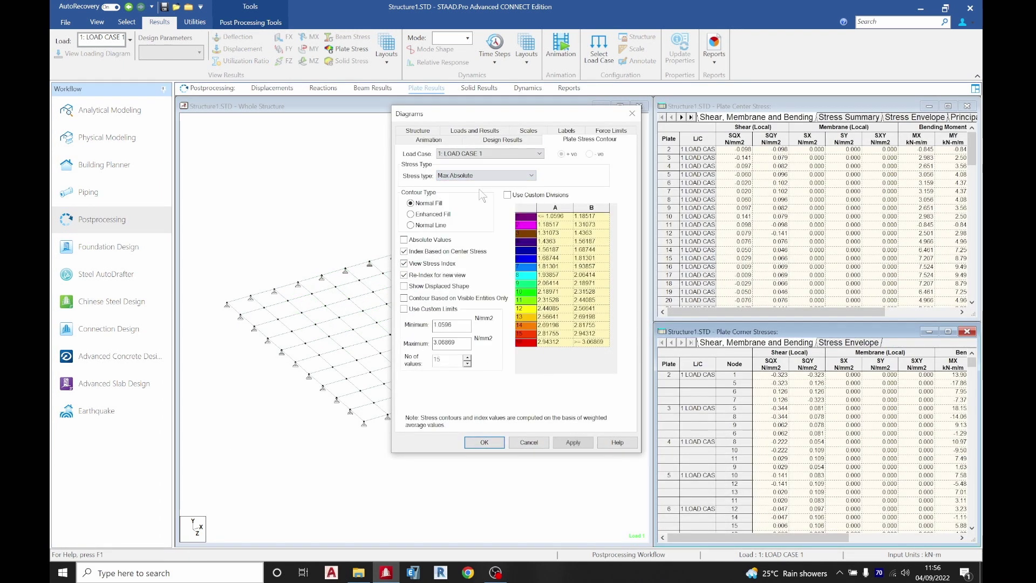
click(571, 443)
drag(492, 108, 634, 121)
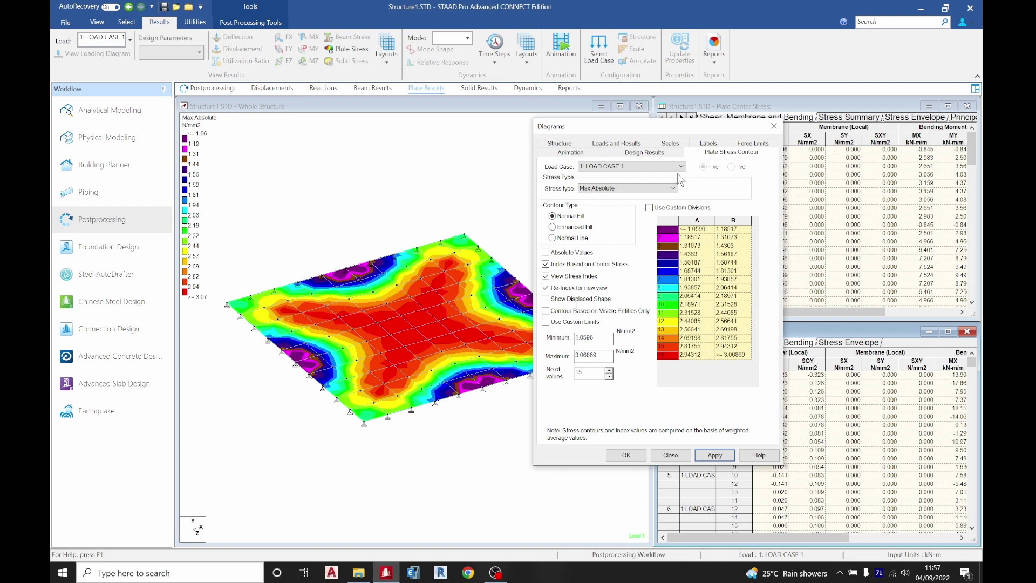
Step: Display the MX (local) plate moment contour for LOAD CASE 1 with normal fill on the slab
click(618, 188)
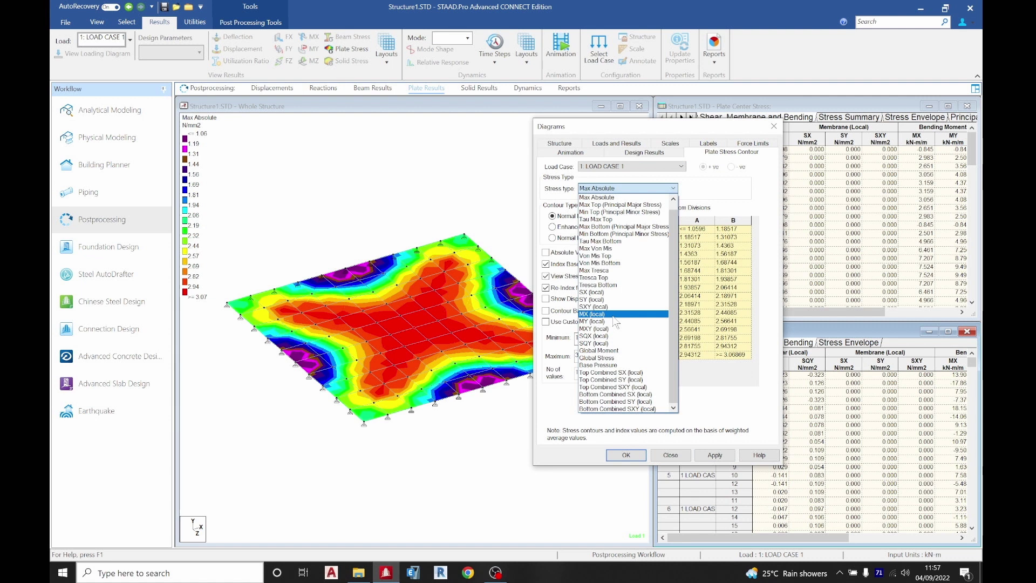
click(596, 314)
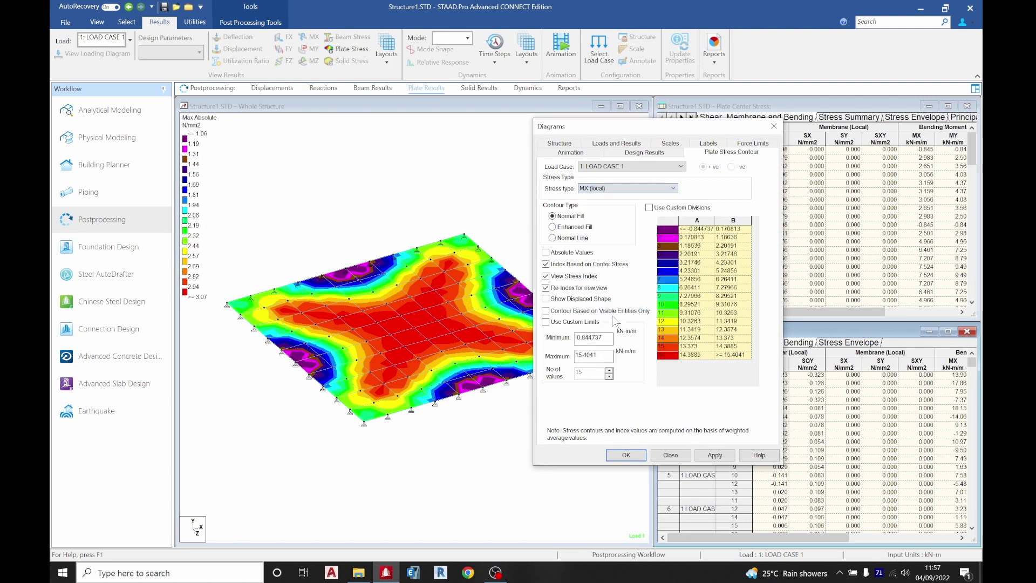
click(717, 458)
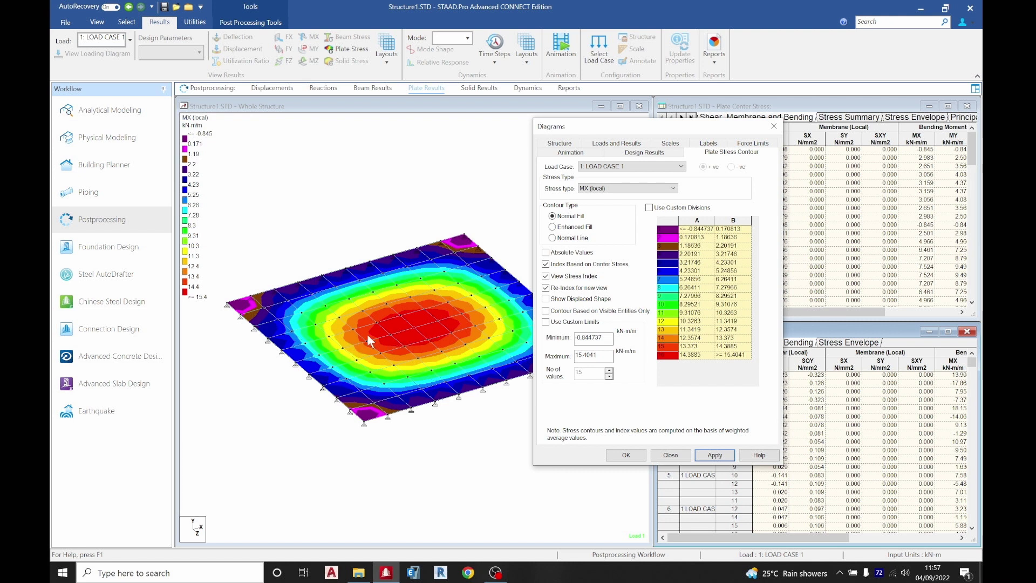
click(626, 456)
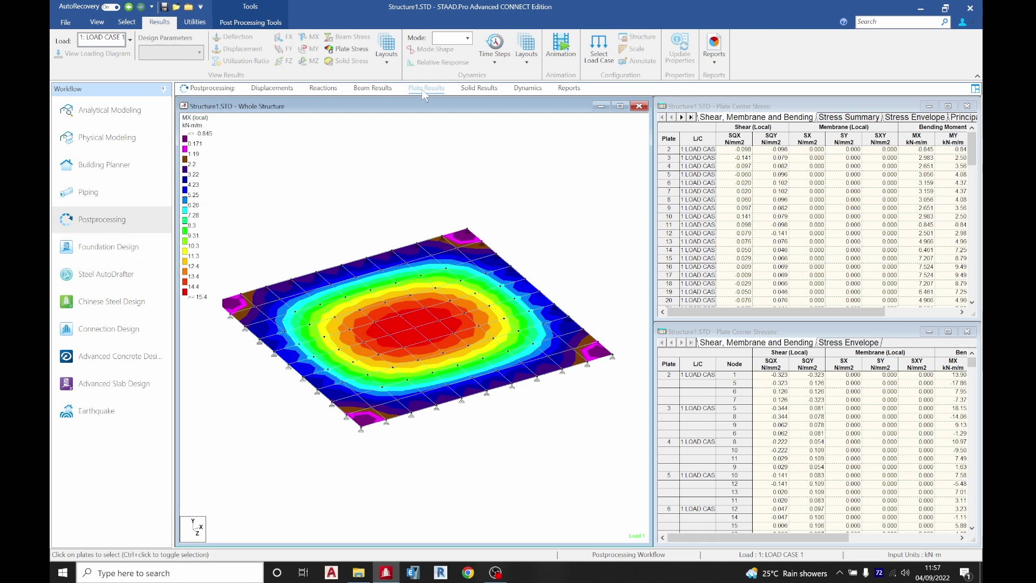
Step: Switch the plate contour to MY (local) for LOAD CASE 1 and view it on the slab
click(350, 49)
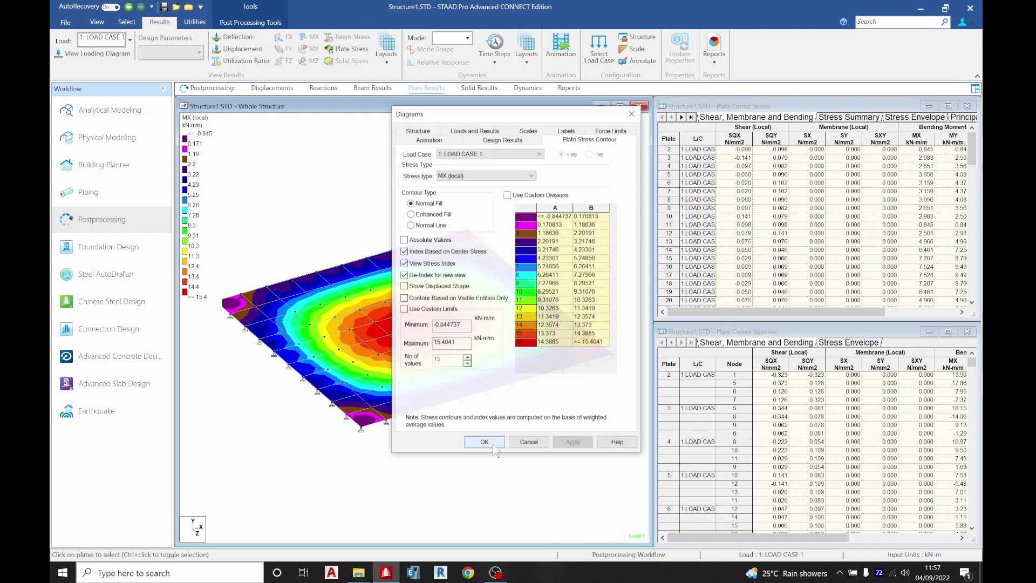
click(487, 176)
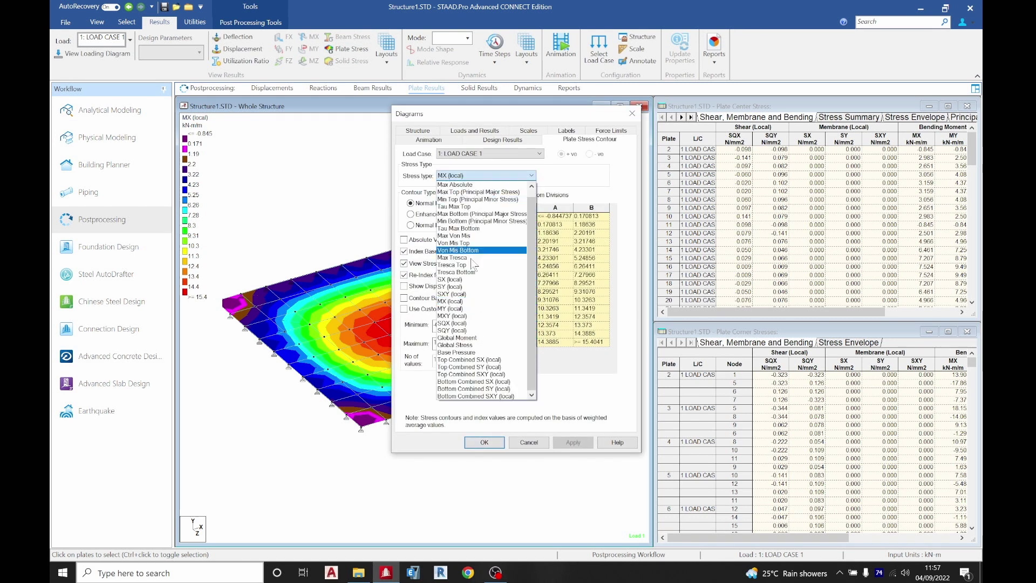
click(460, 315)
click(586, 445)
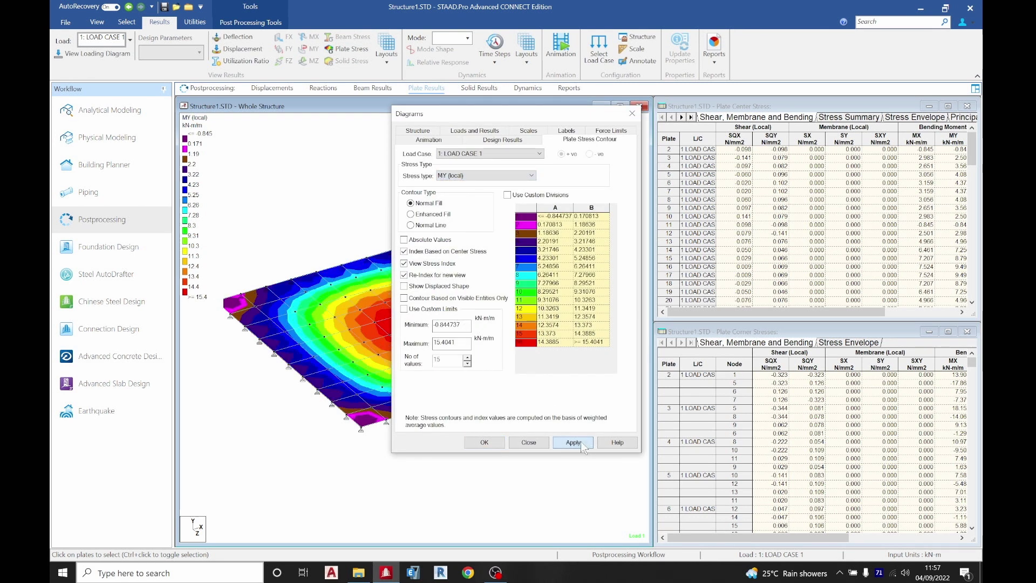
click(499, 445)
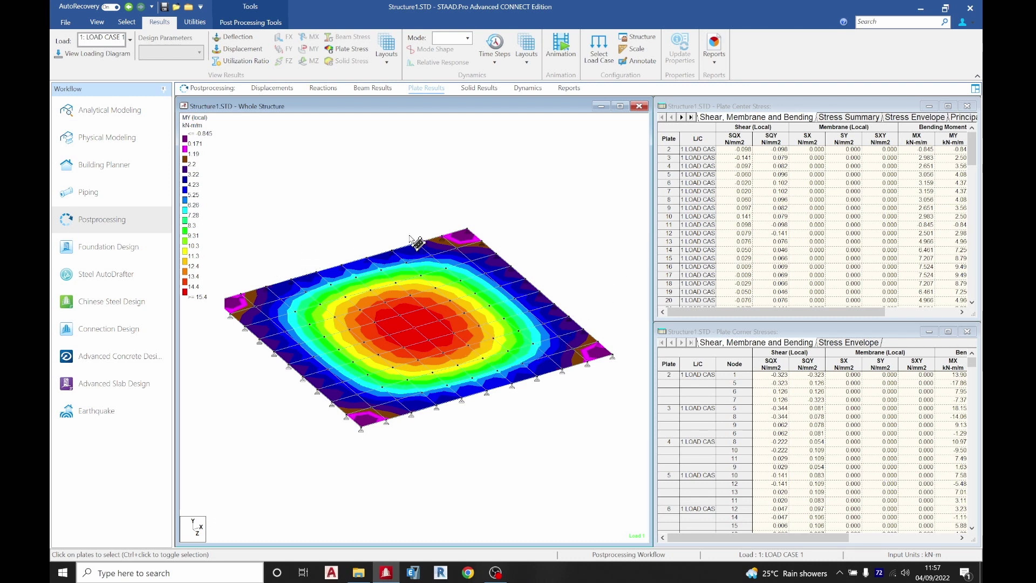
Step: Return to analytical modeling, select all slab plates and assign them a plate reference point at X 0, Y 23, Z 0 with local Z towards it
click(125, 114)
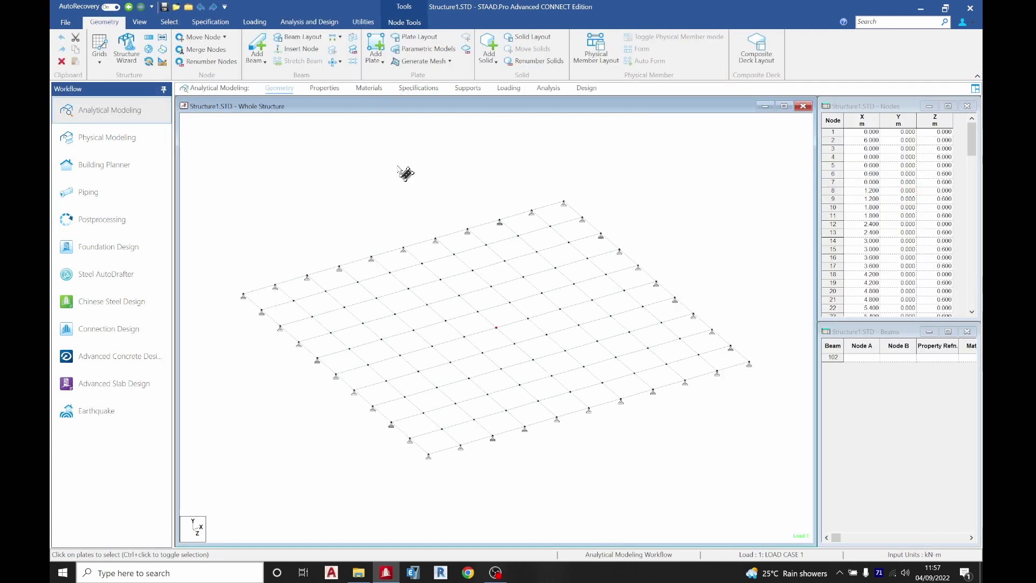
scroll(448, 289, down, 2)
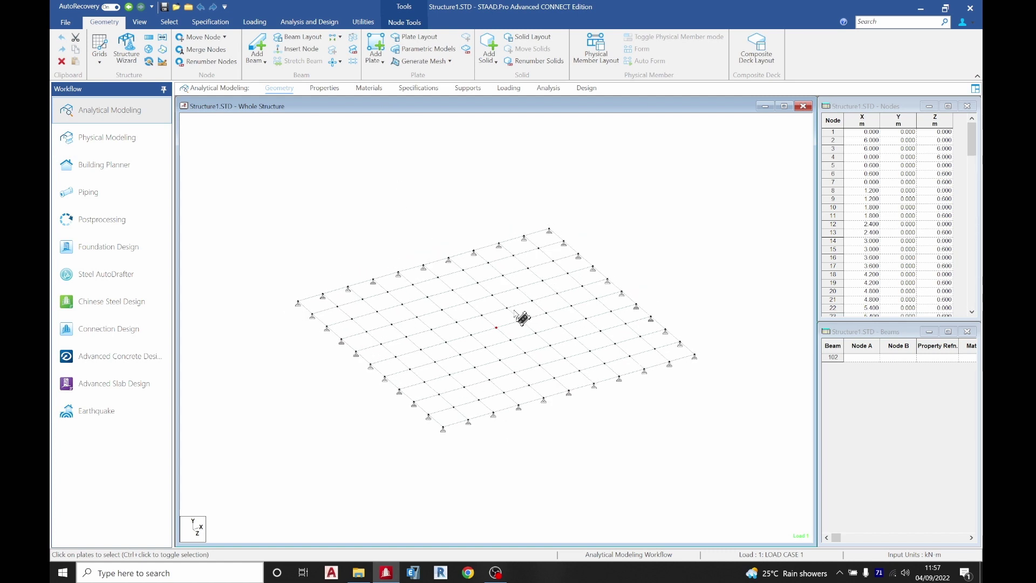
drag(266, 210, 731, 470)
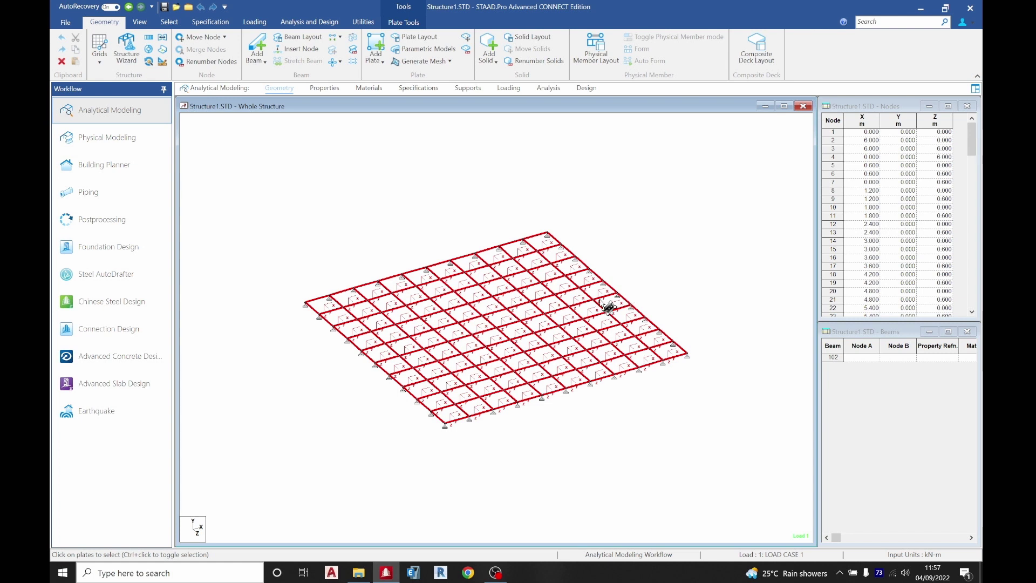
scroll(485, 335, up, 1)
scroll(484, 335, up, 1)
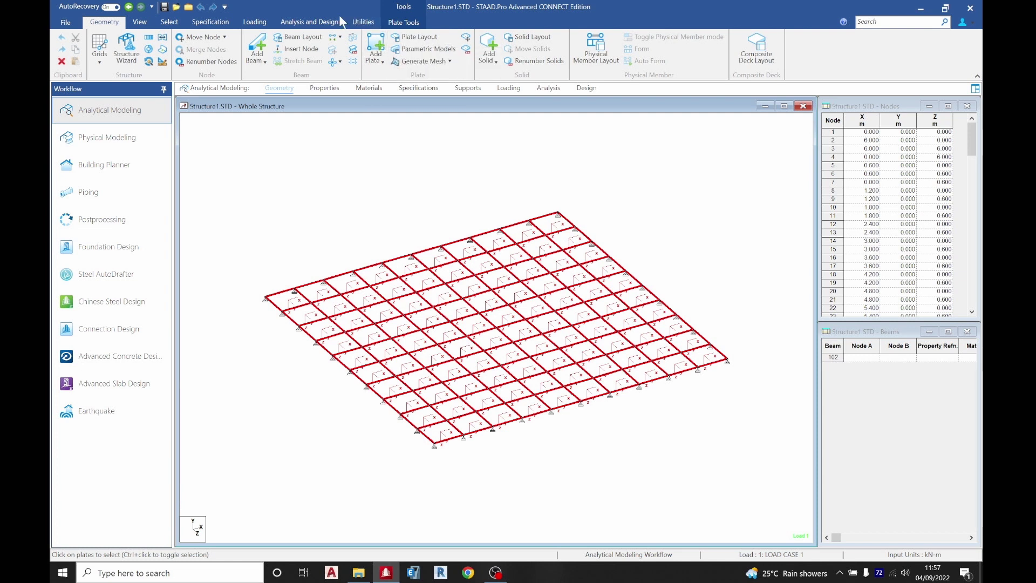
click(210, 21)
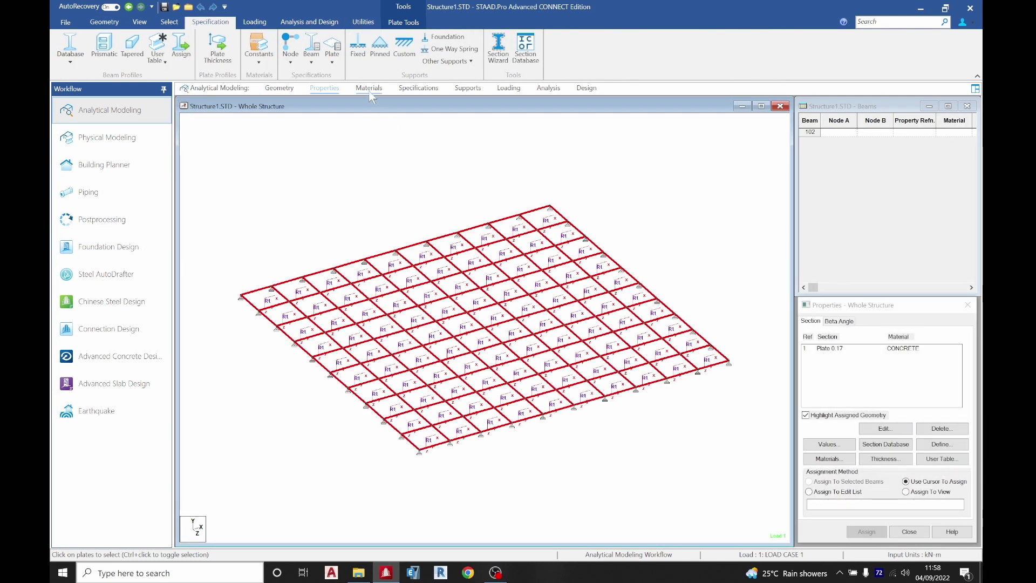
click(338, 63)
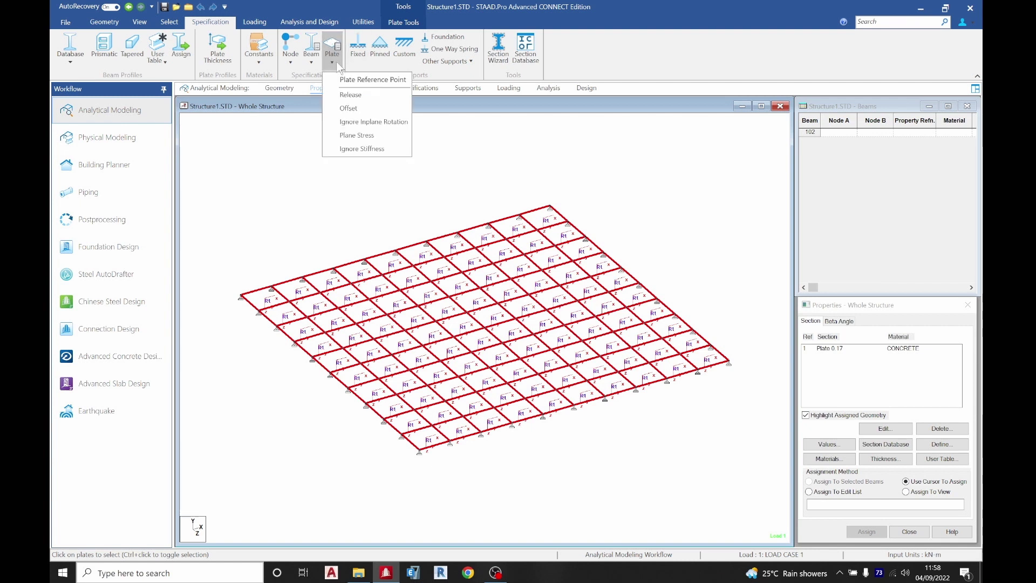
click(361, 81)
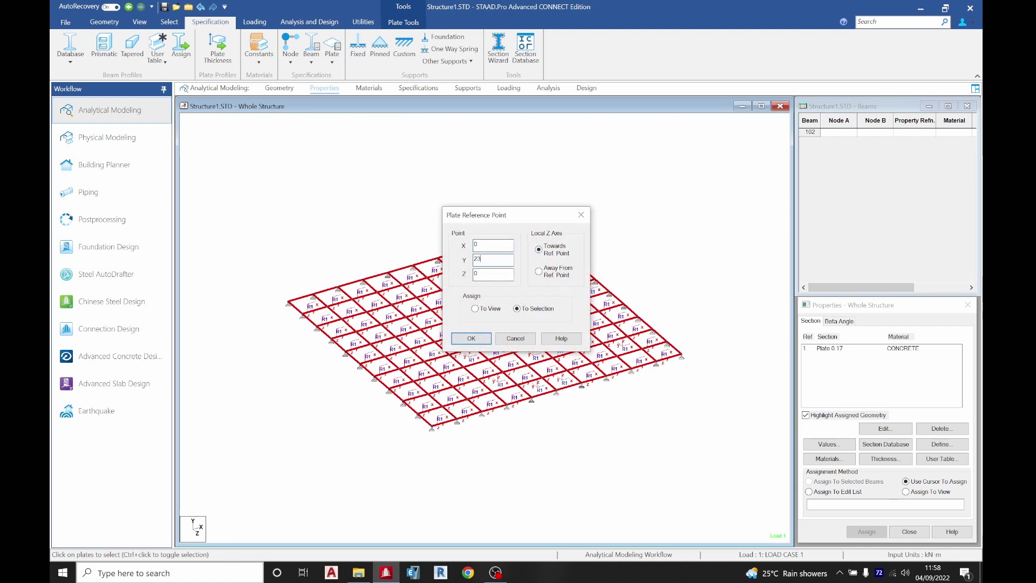
click(474, 339)
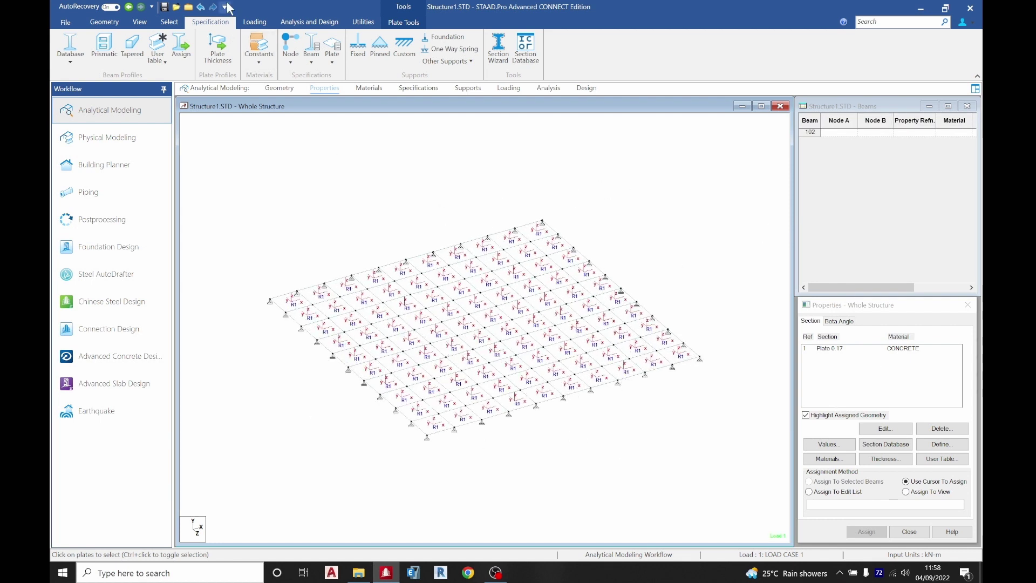
Step: Save the modified structure, rerun the analysis and enter postprocessing with LOAD CASE 1 selected for results
click(309, 22)
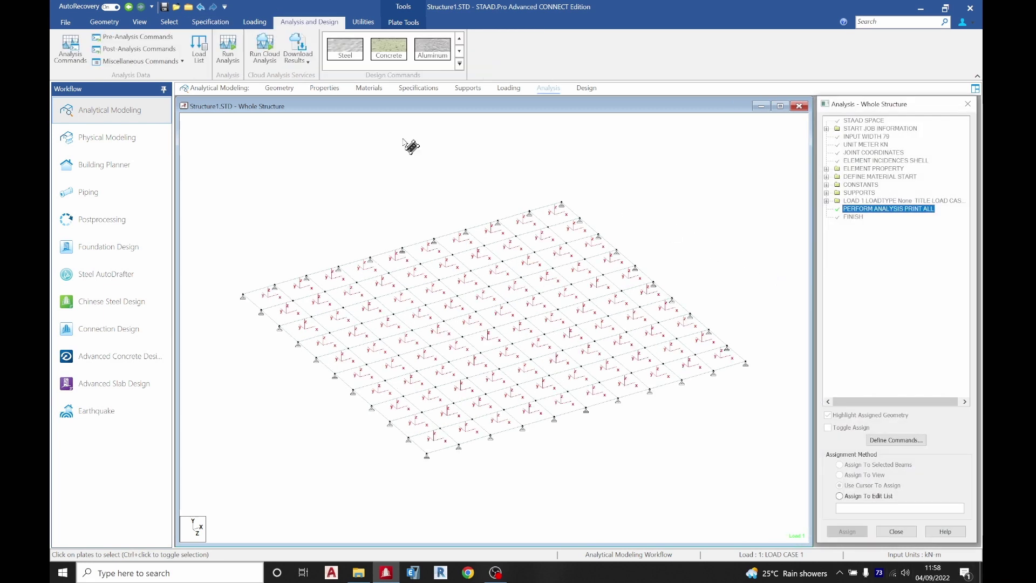
click(227, 49)
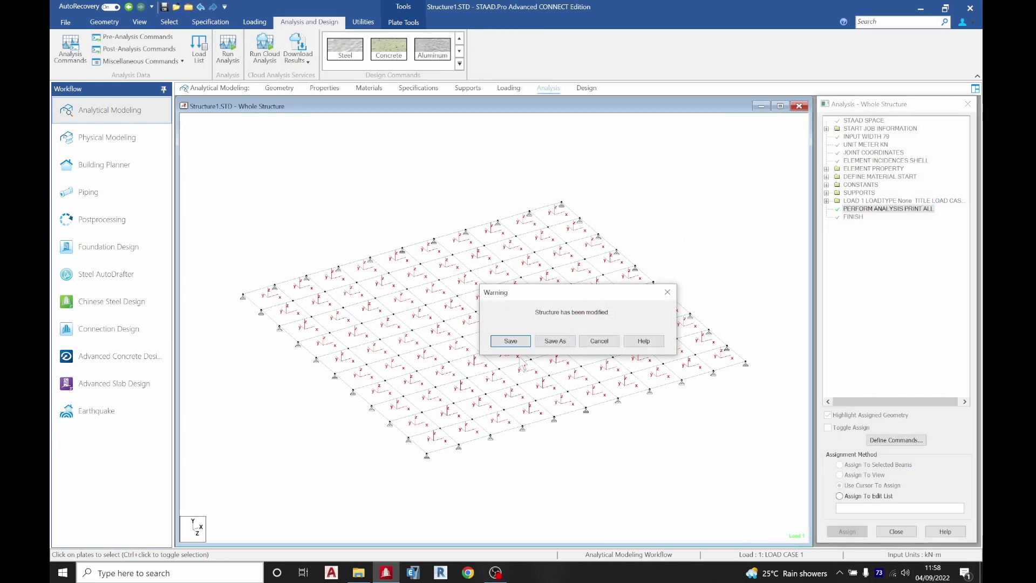
click(511, 341)
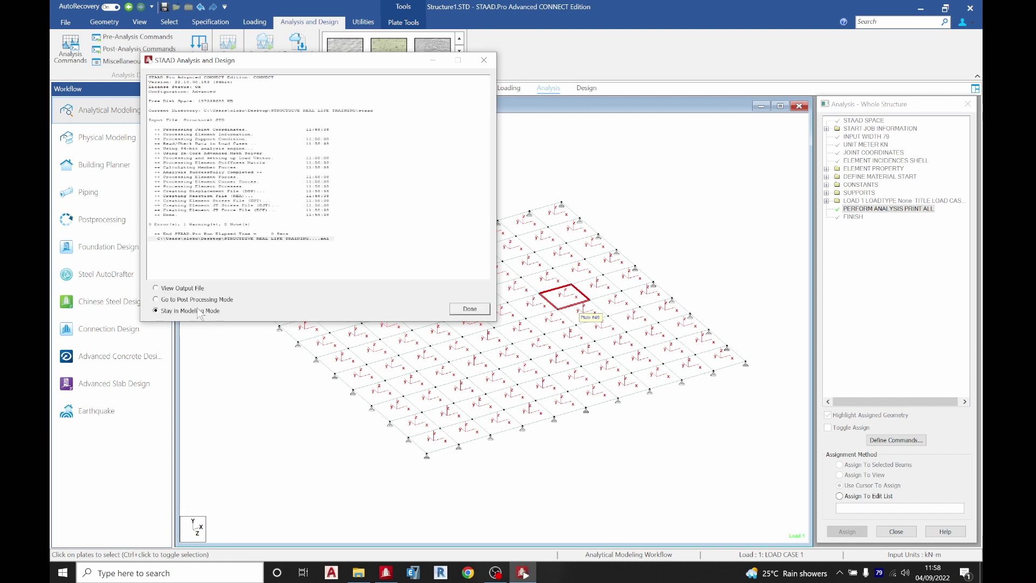
click(468, 309)
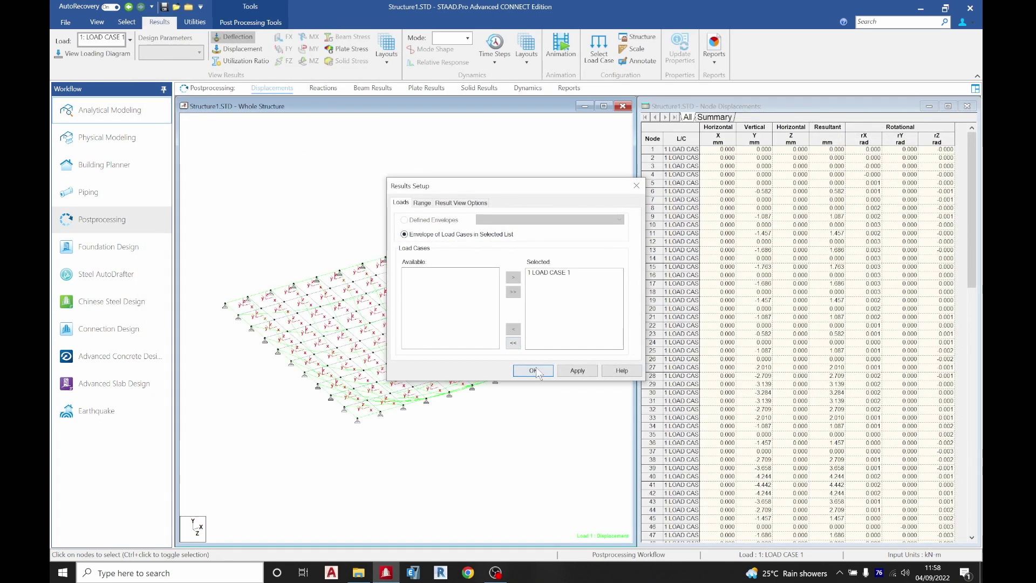
click(537, 368)
Step: Display the MX (local) plate contour for LOAD CASE 1 with normal fill and examine the moment distribution across the slab
click(348, 49)
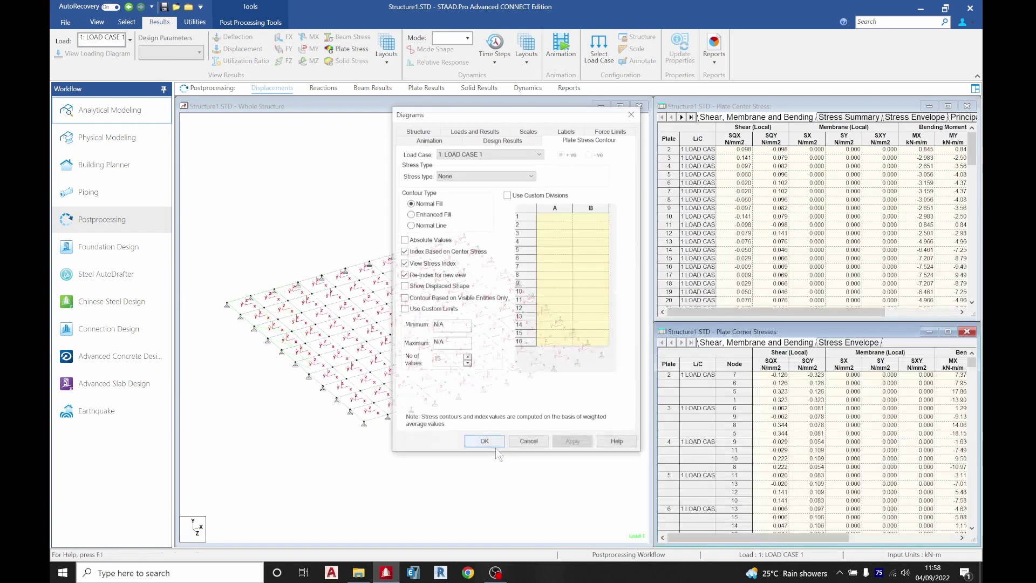
click(474, 176)
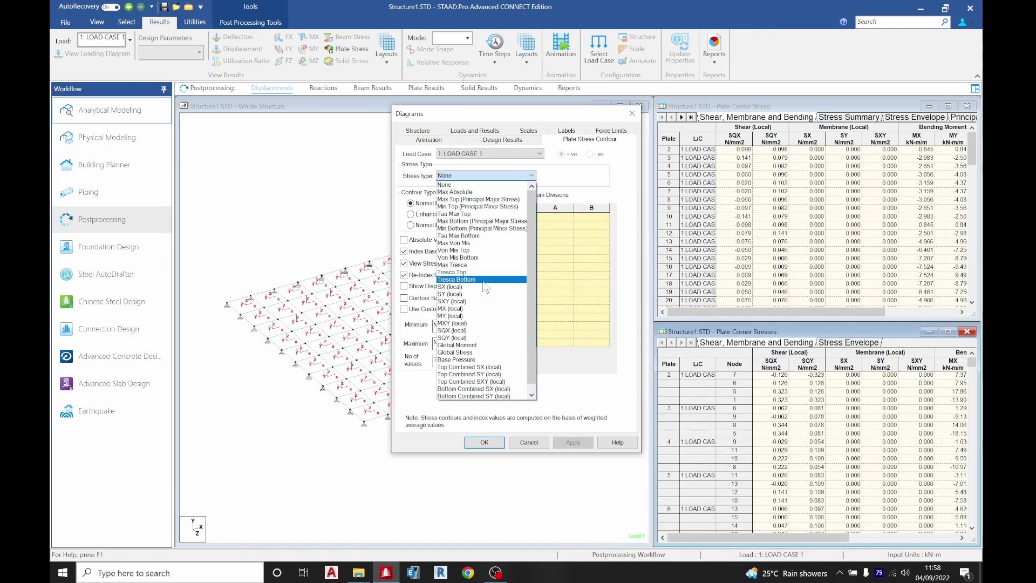
click(475, 301)
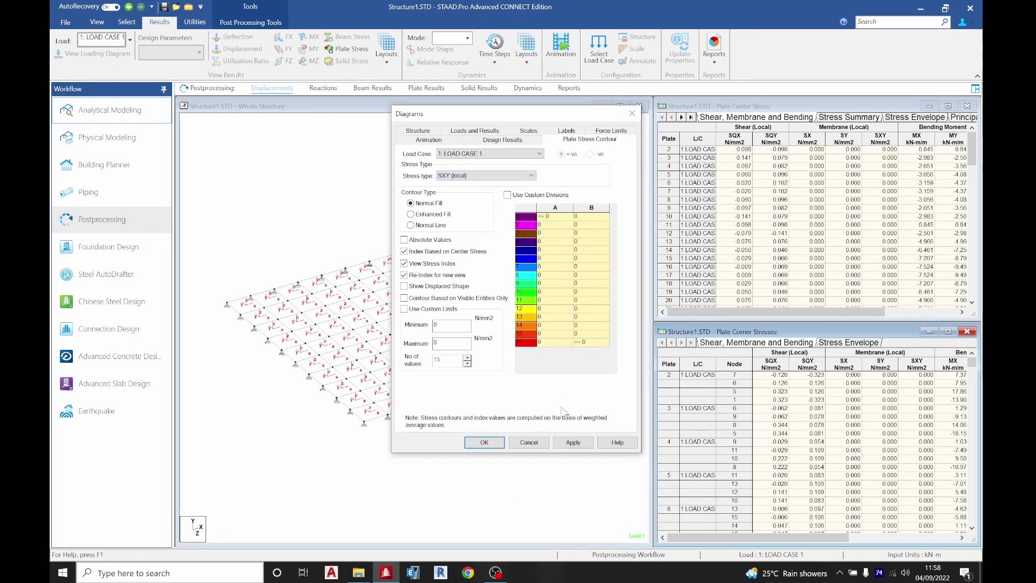
click(502, 176)
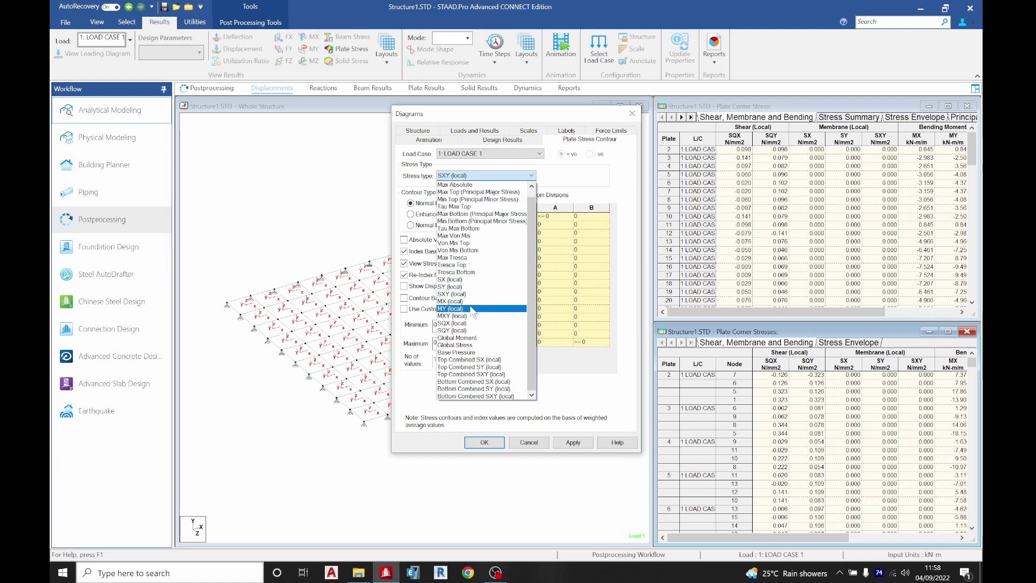
click(476, 313)
click(574, 443)
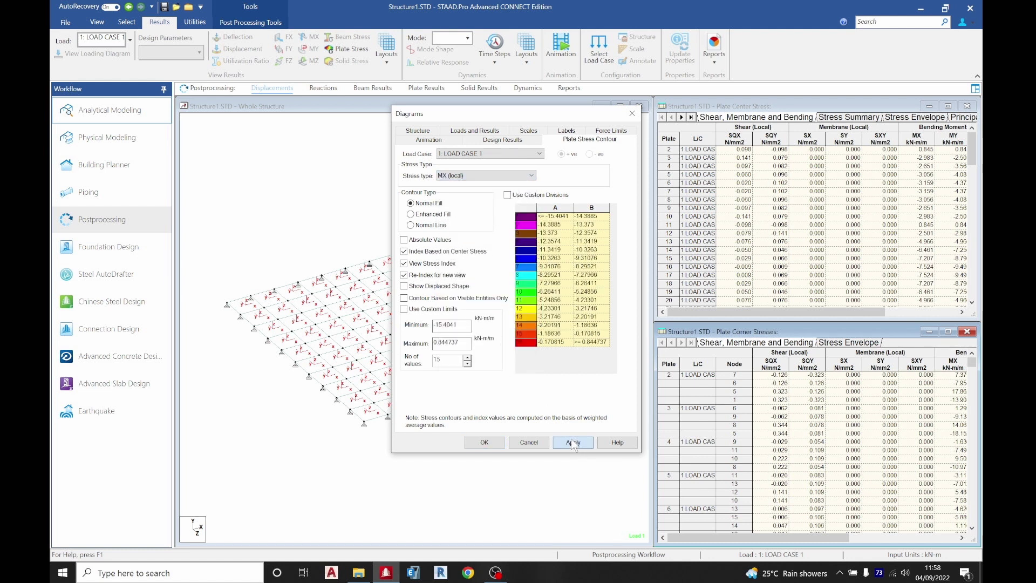
click(484, 442)
scroll(415, 347, up, 2)
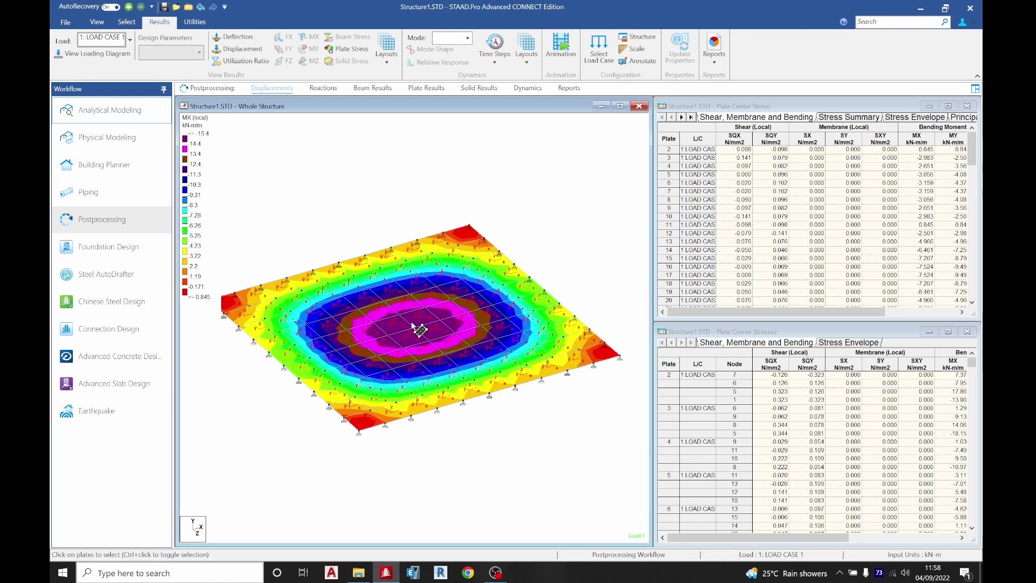
scroll(467, 332, up, 2)
scroll(465, 319, up, 3)
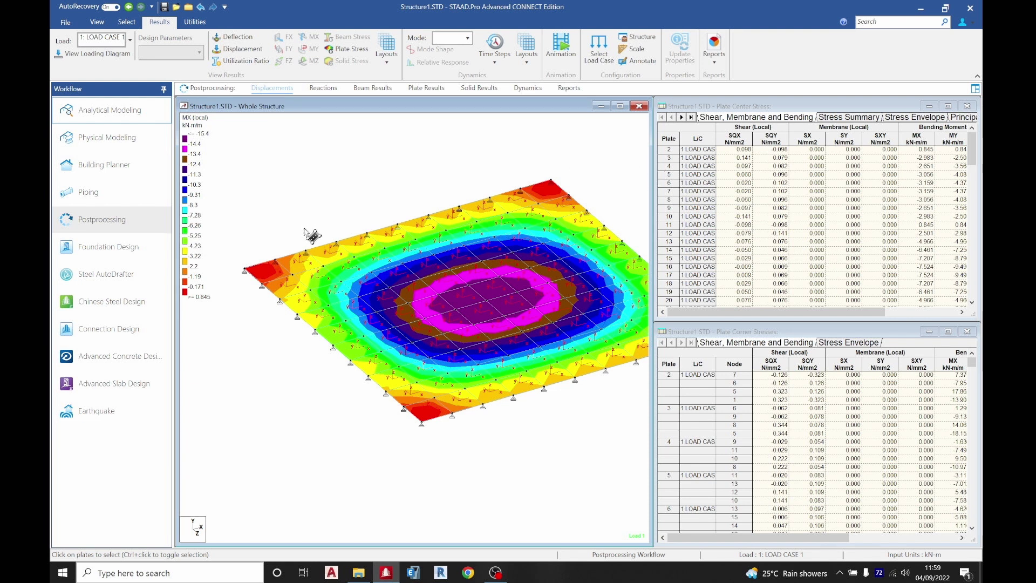
drag(482, 255, 594, 258)
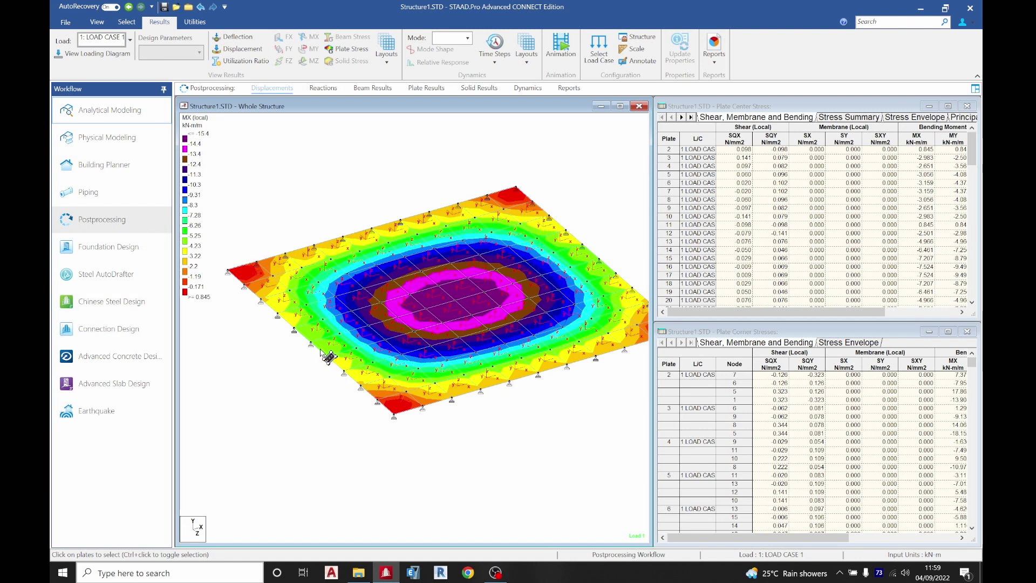
drag(329, 357, 306, 341)
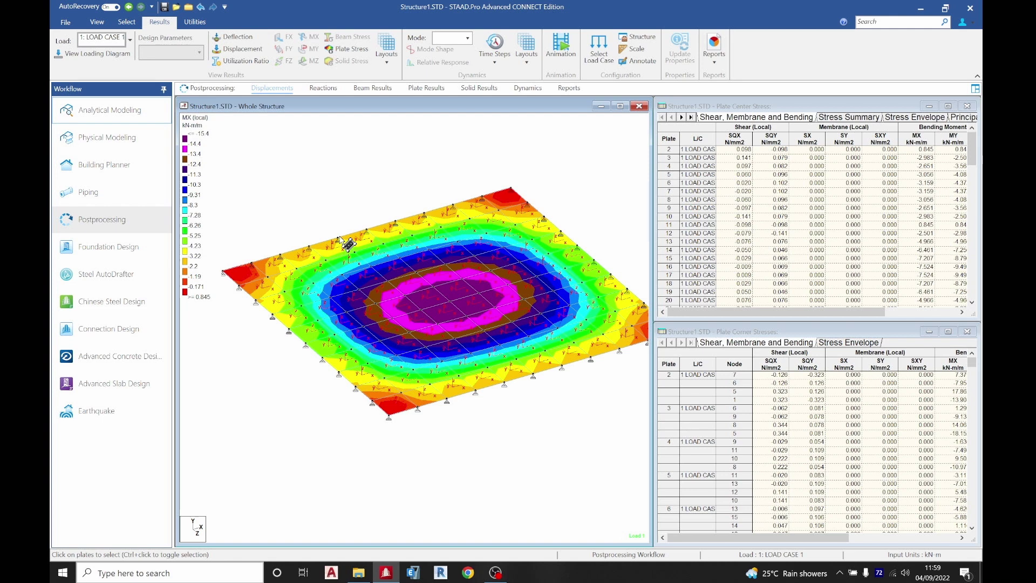